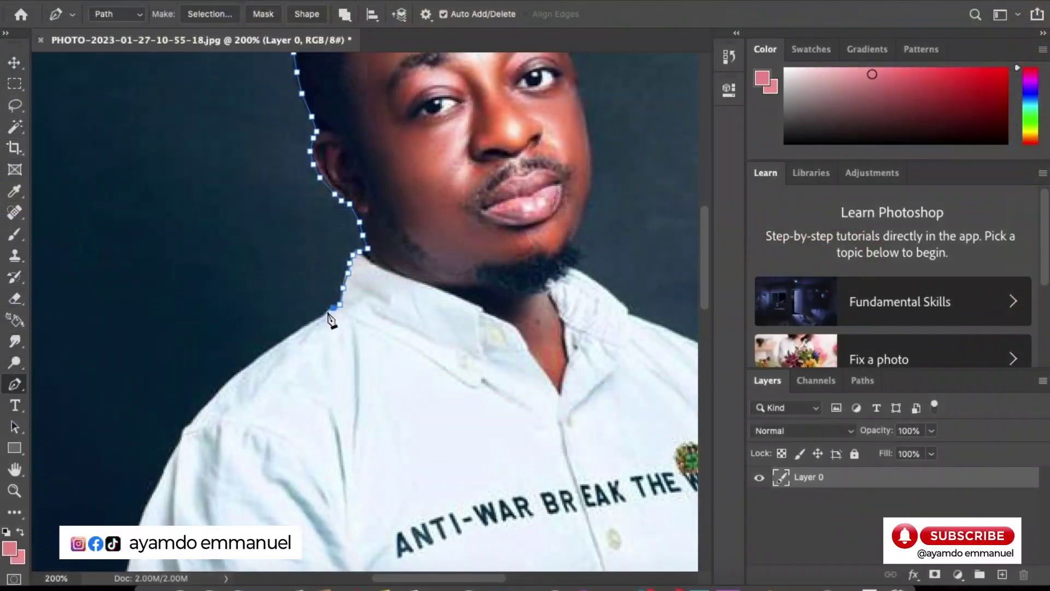
Trace the path's anchor points from the head down the man's shoulder.
left_click(299, 330)
left_click(273, 347)
left_click(249, 365)
left_click(222, 387)
left_click(207, 404)
left_click(192, 421)
left_click(181, 433)
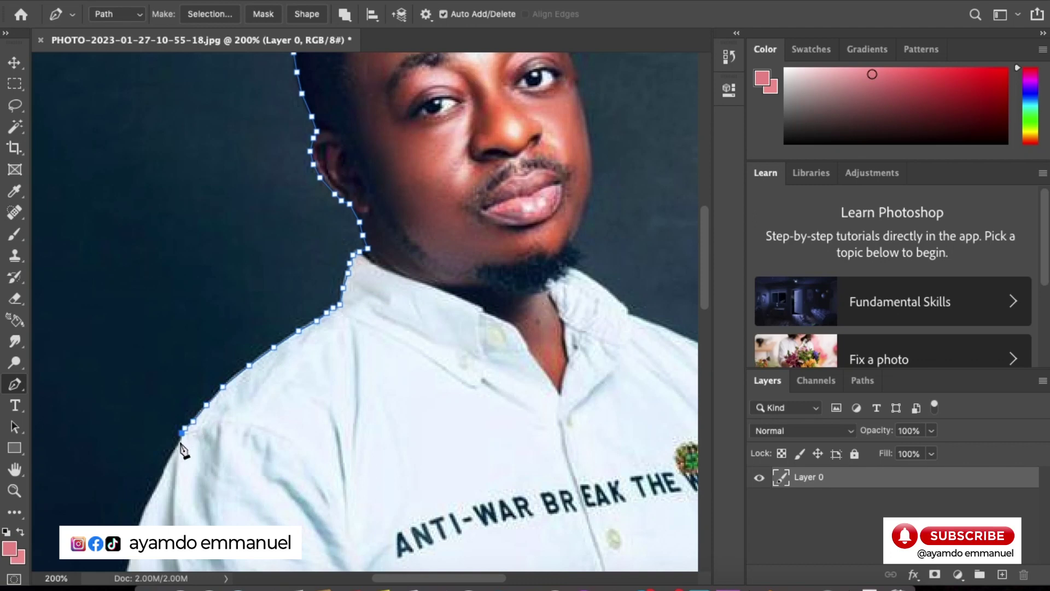
scroll(180, 442, "down", 5)
Continue the outline path down the left edge of his shirt.
left_click(170, 242)
left_click(157, 270)
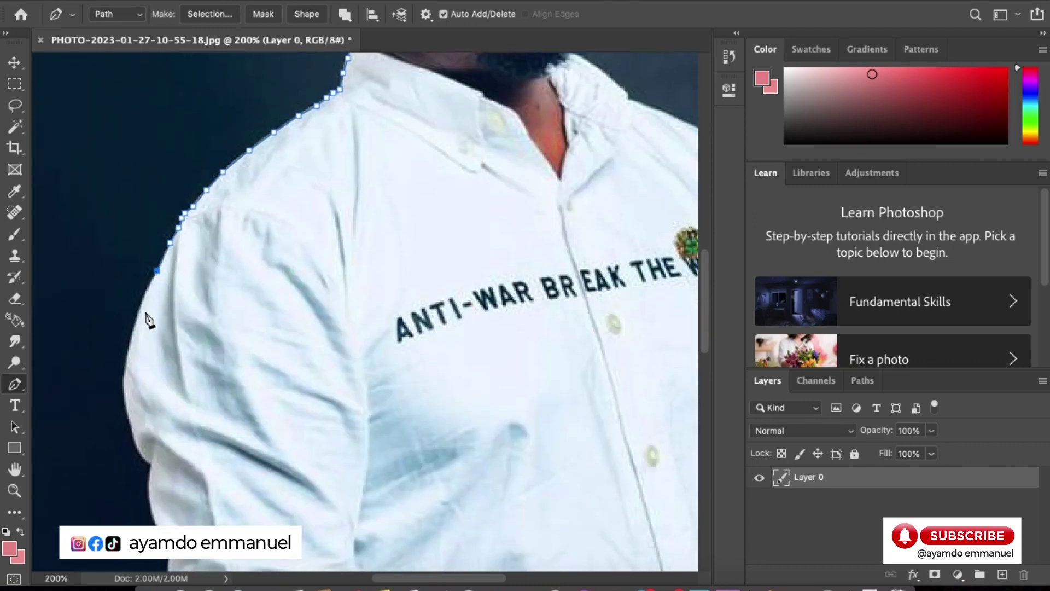
left_click(140, 304)
left_click(133, 326)
left_click(126, 349)
left_click(123, 387)
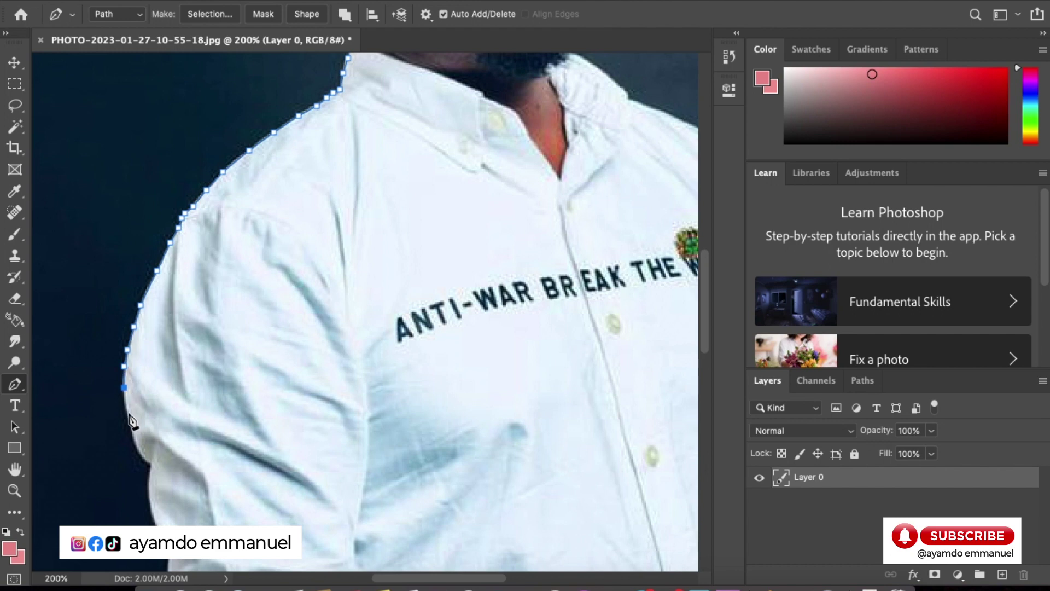
left_click(126, 414)
left_click(132, 435)
left_click(145, 459)
left_click(148, 482)
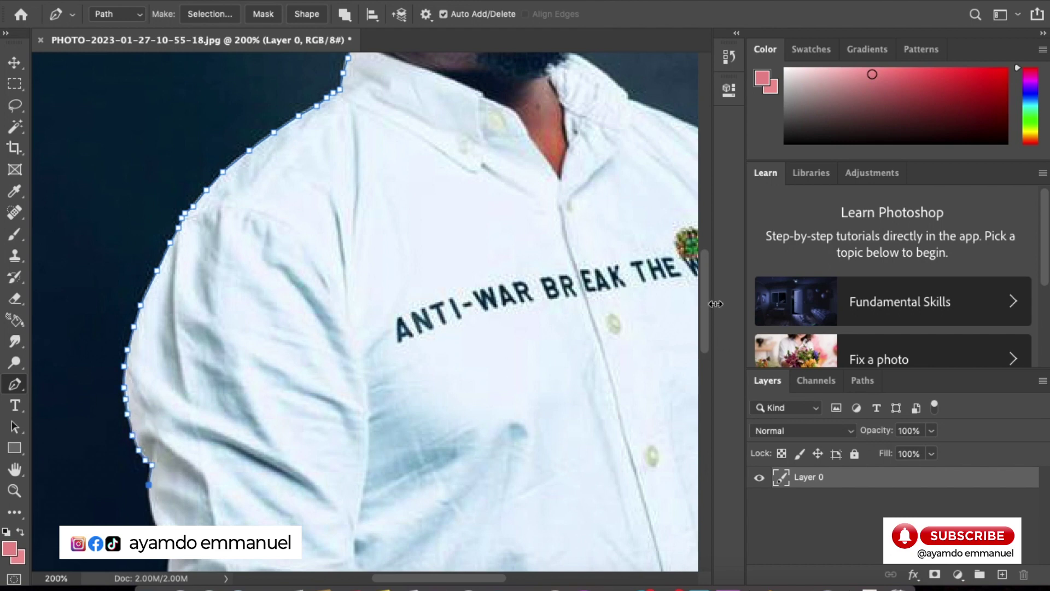
left_click_drag(705, 302, 706, 343)
Carry the path along the sleeve's outer edge and around the rolled-up cuff.
left_click(151, 291)
left_click(158, 324)
left_click(171, 336)
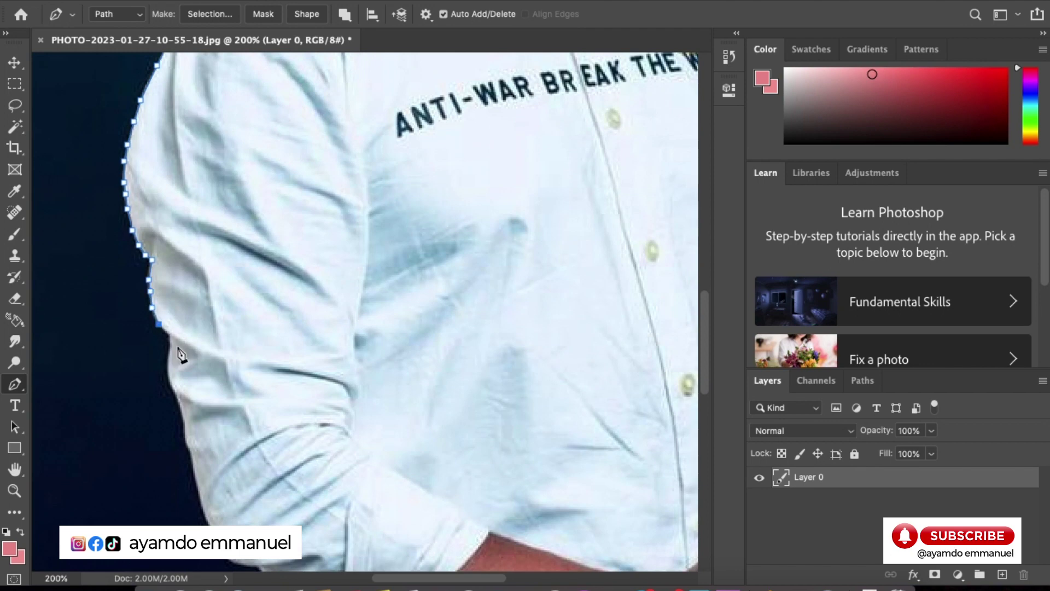
left_click(168, 354)
left_click(173, 389)
left_click(185, 421)
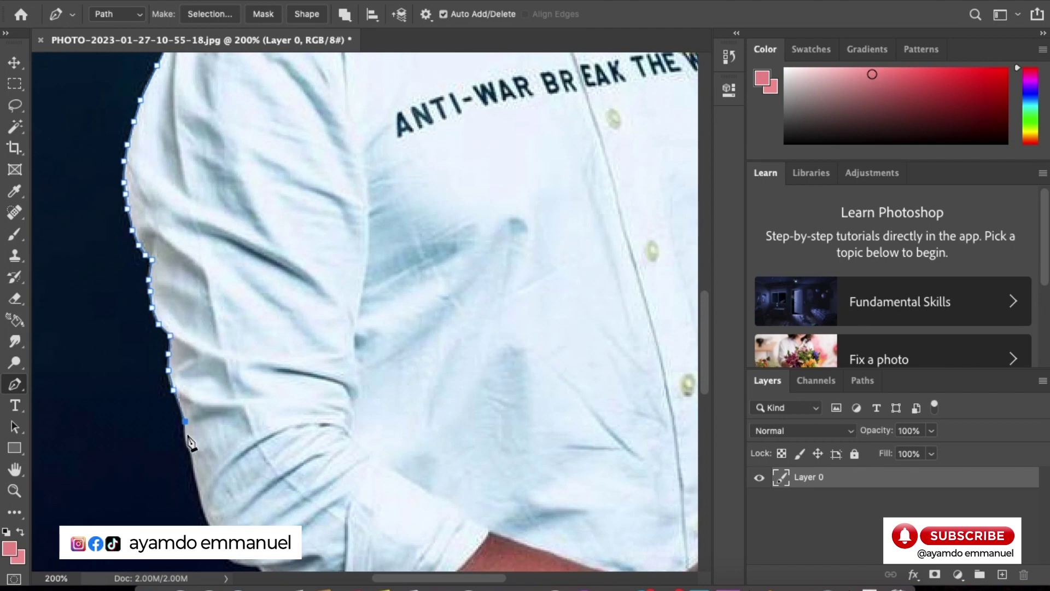
left_click(186, 440)
scroll(198, 481, "down", 5)
left_click(197, 266)
left_click(206, 303)
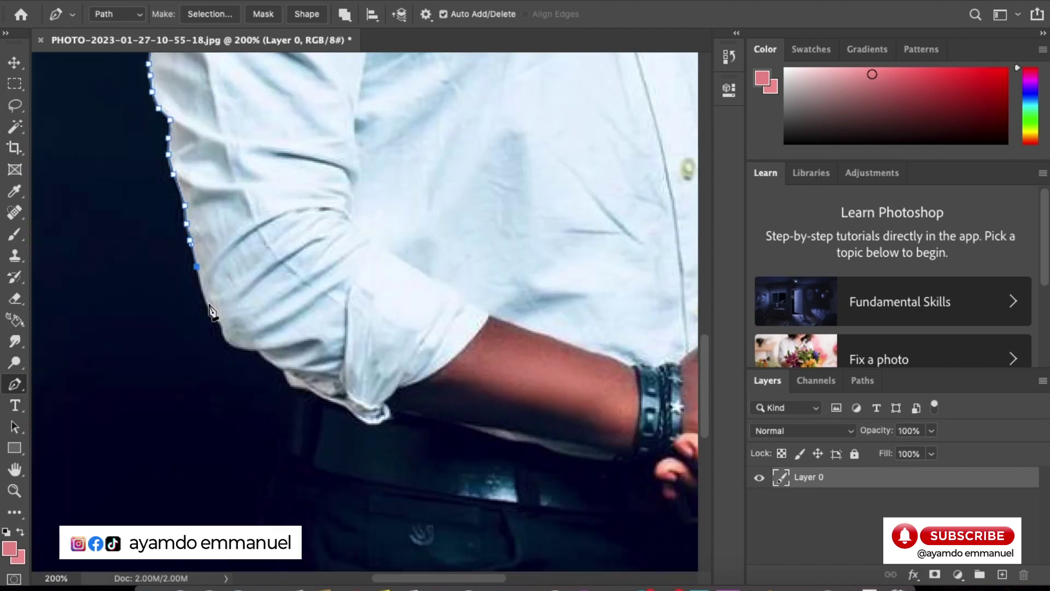
left_click(221, 324)
left_click(220, 333)
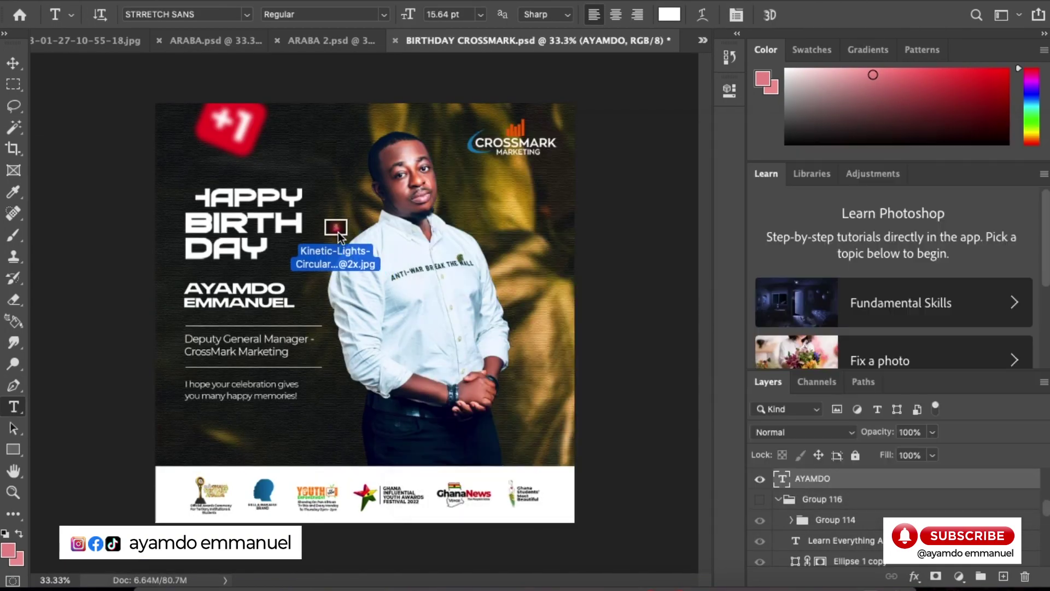
left_click_drag(395, 257, 335, 229)
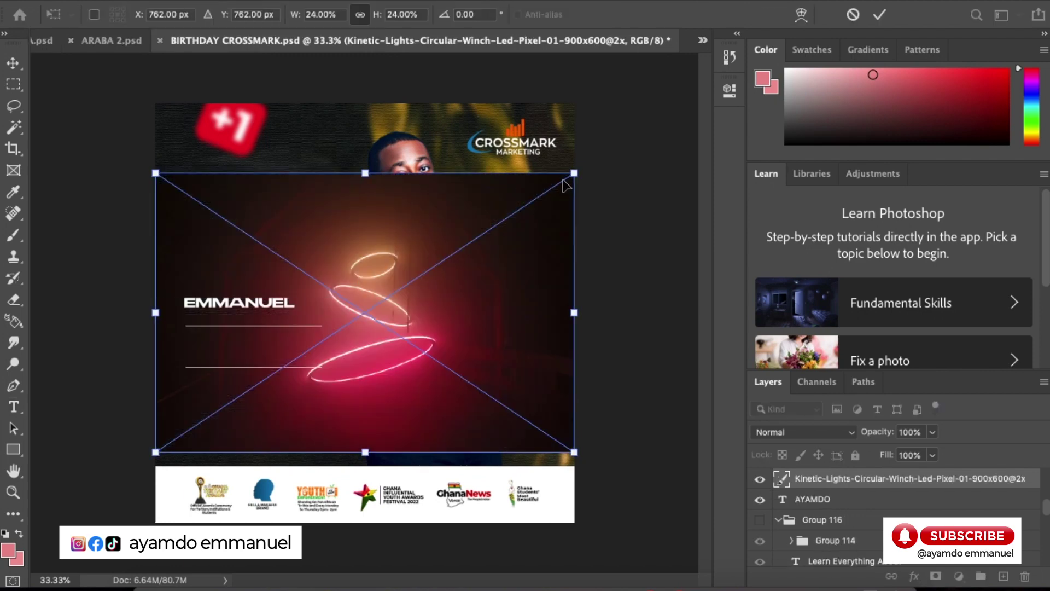
left_click_drag(573, 173, 690, 95)
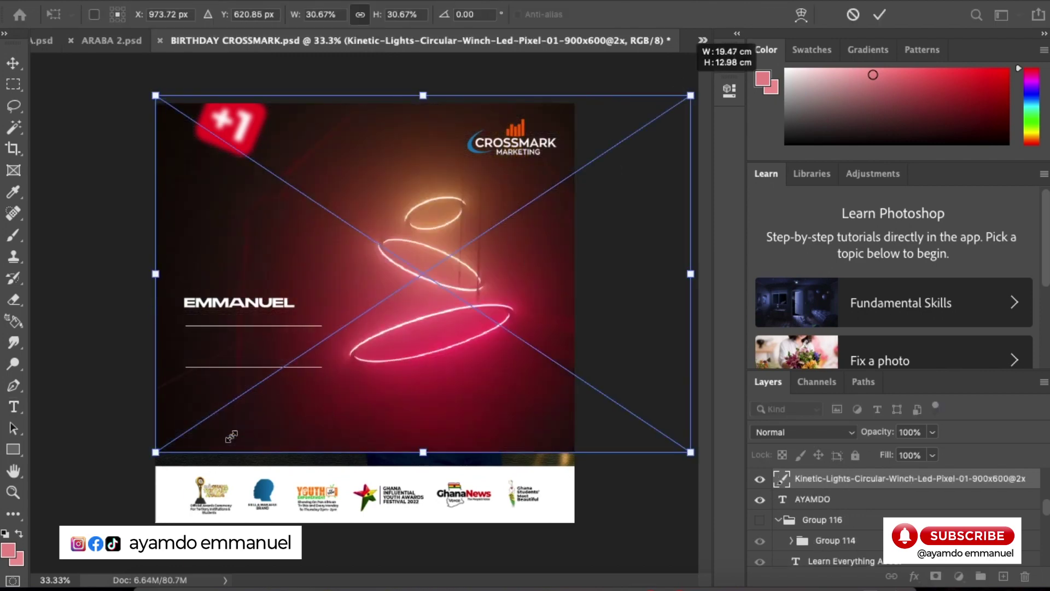
left_click_drag(155, 451, 127, 454)
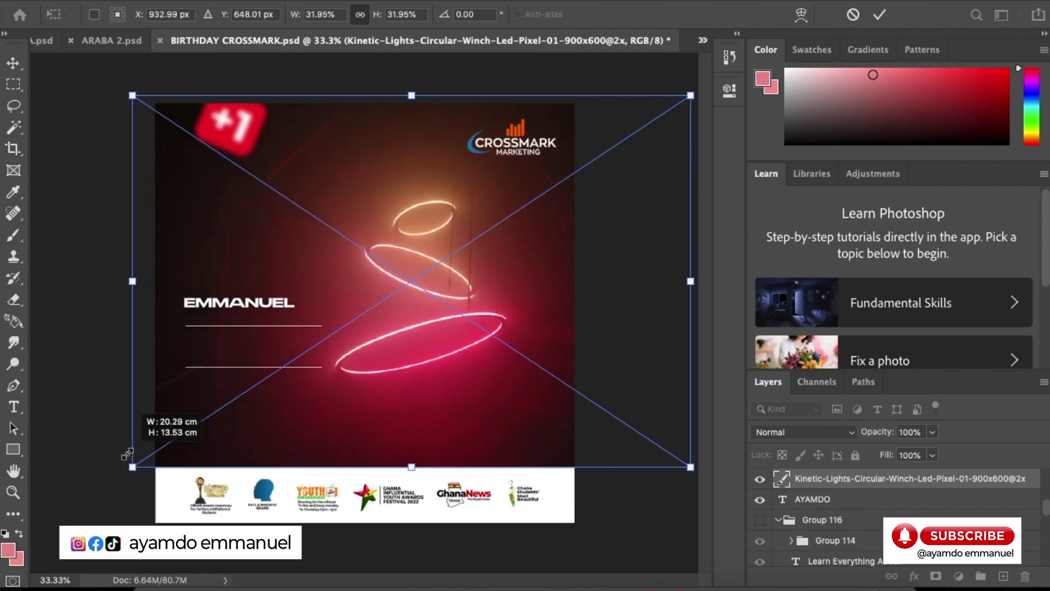
left_click(879, 14)
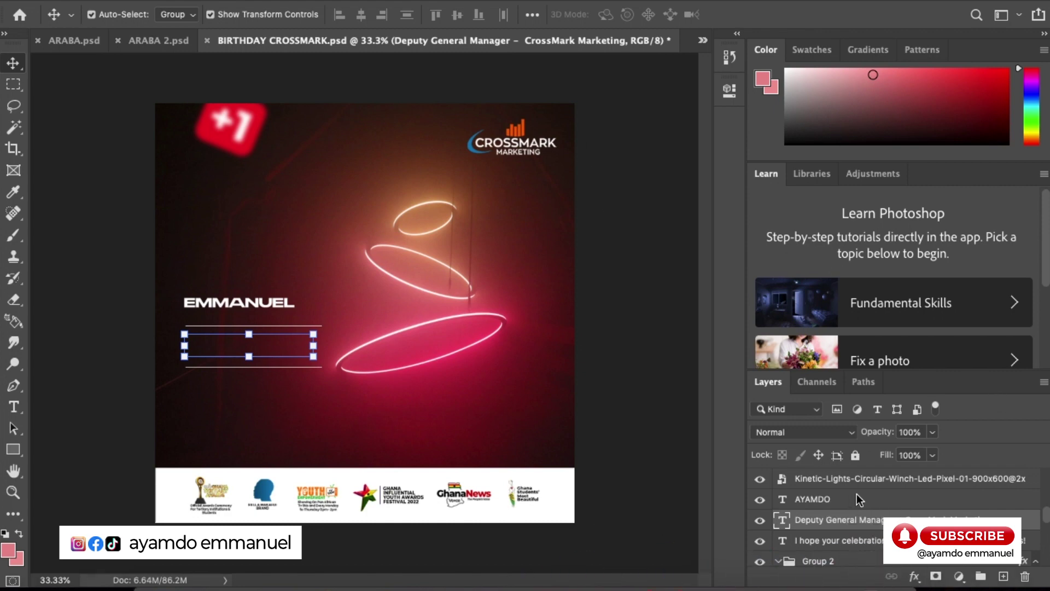
Move the Kinetic-Lights layer below the man and fine-tune its position as the backdrop.
mouse_move(878, 477)
left_mouse_down()
mouse_move(968, 573)
mouse_move(954, 511)
left_mouse_up()
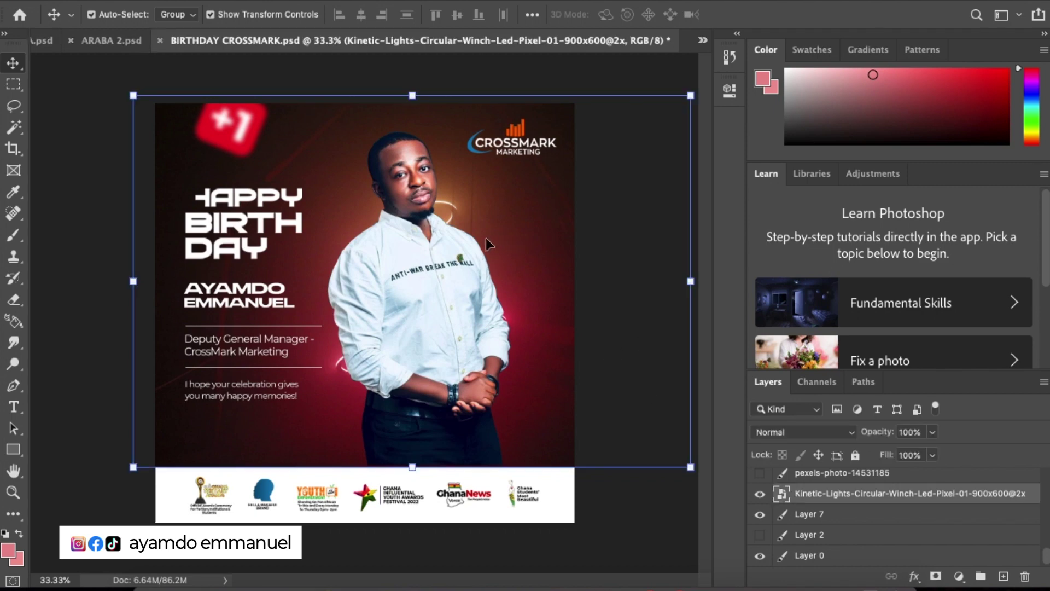
mouse_move(486, 238)
left_mouse_down()
mouse_move(463, 241)
mouse_move(487, 175)
left_mouse_up()
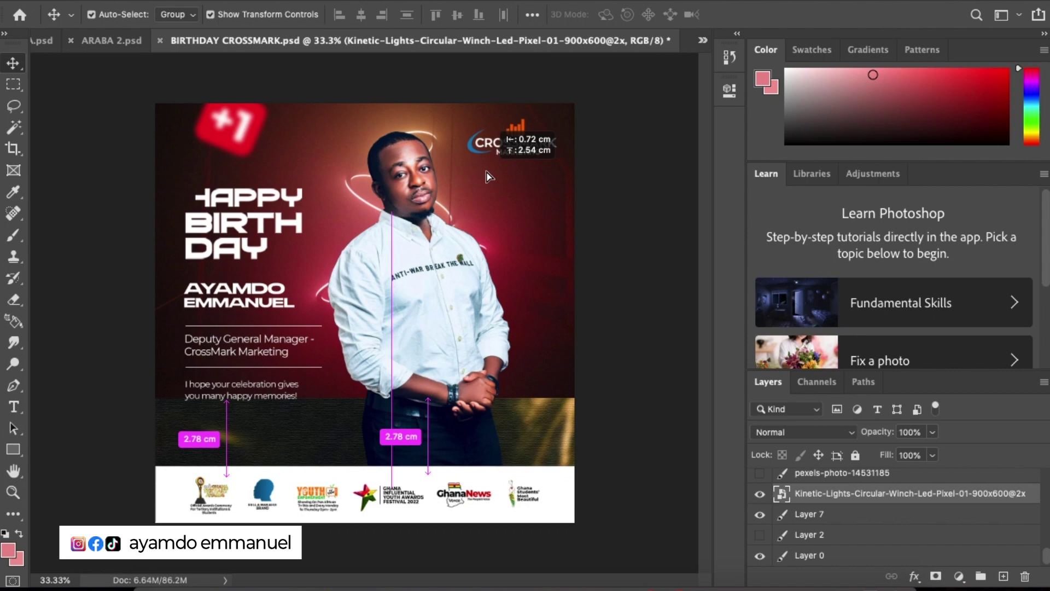
left_click_drag(487, 176, 495, 169)
left_click_drag(494, 224, 490, 229)
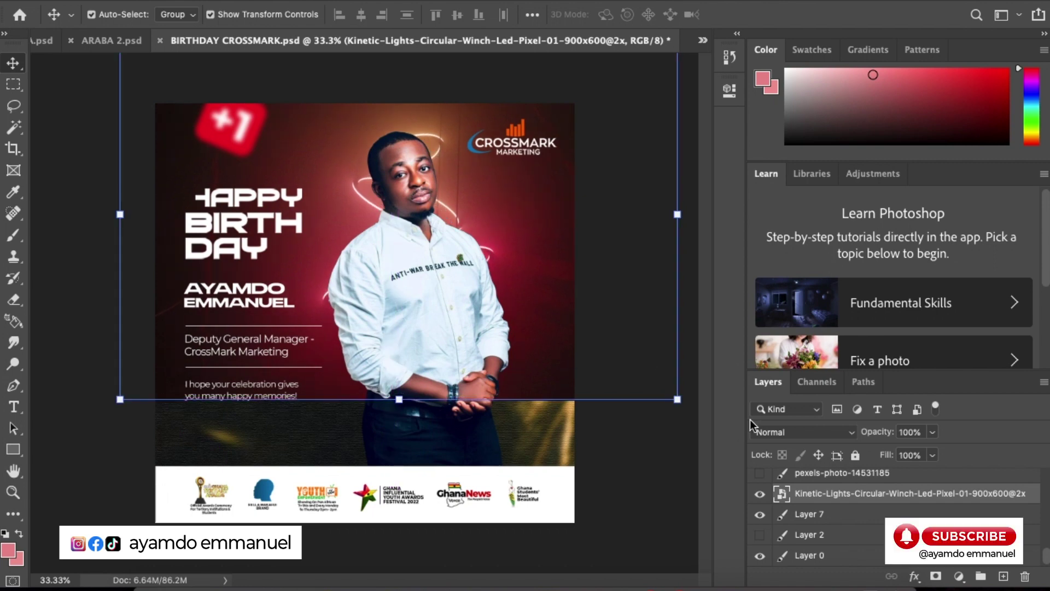
left_click(611, 243)
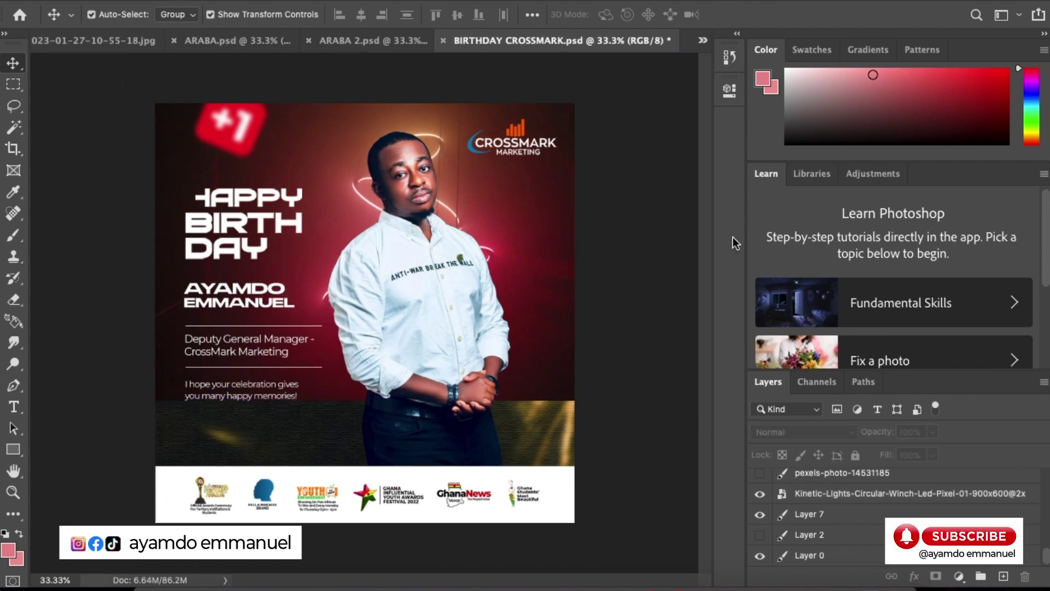
mouse_move(754, 557)
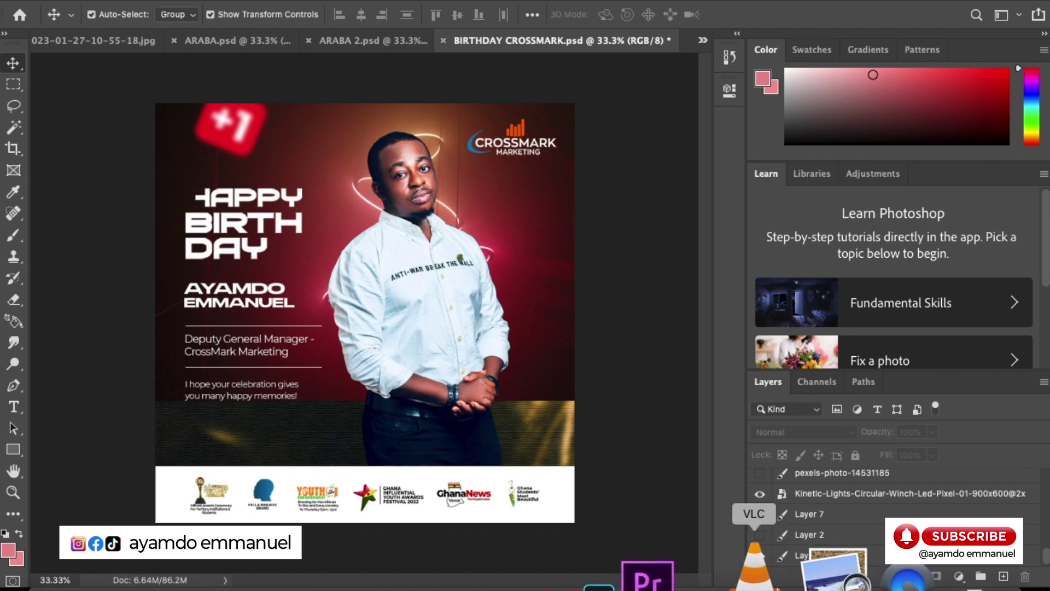
key("ctrl+plus")
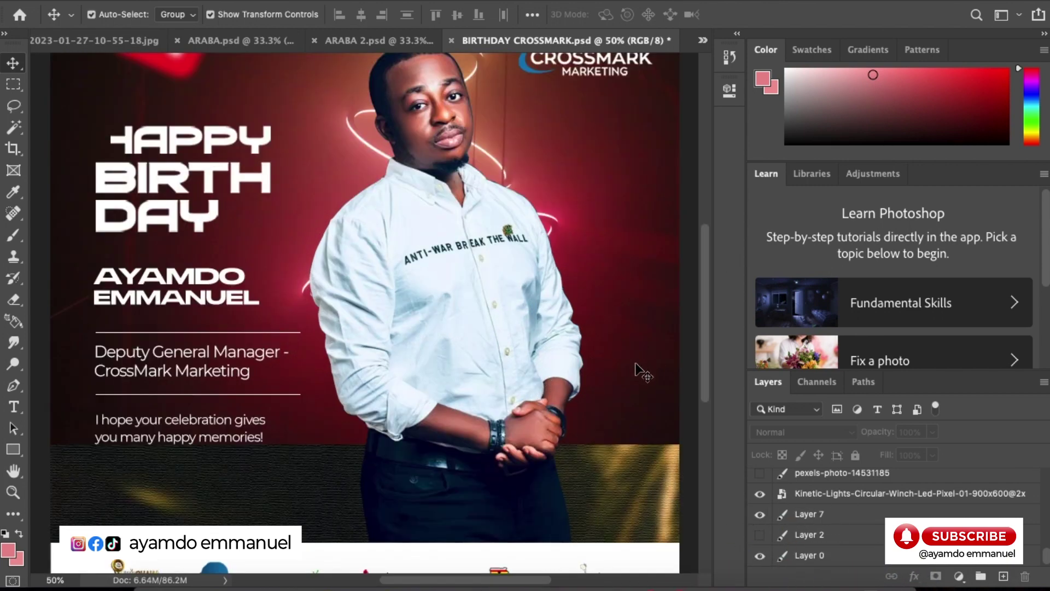
key("ctrl+minus")
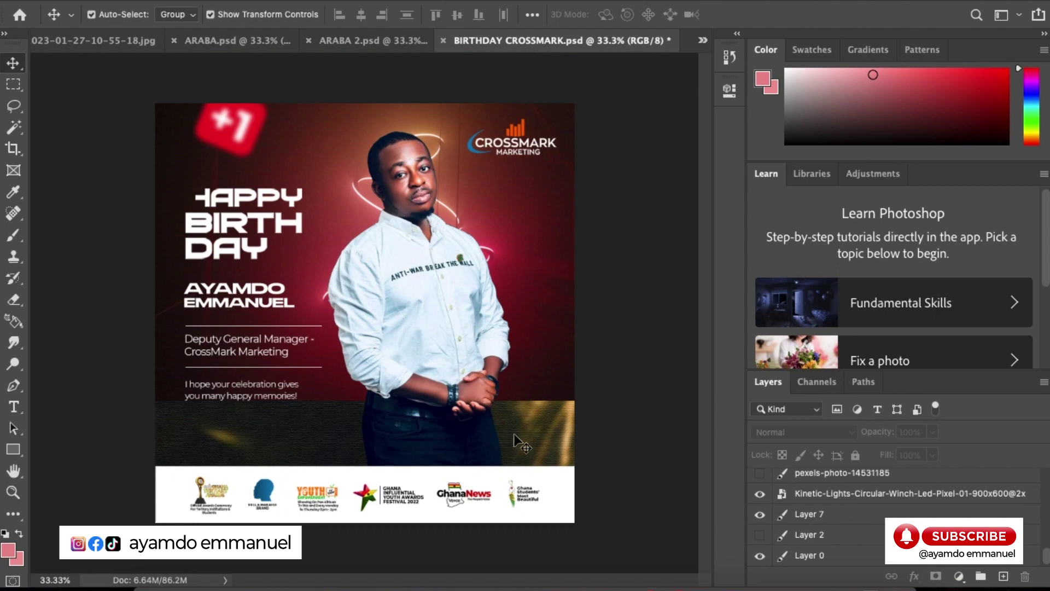
Marquee the band above the sponsors, merge the neon layer into Layer 7, and trial a stretch.
left_click(353, 356)
left_click(563, 294)
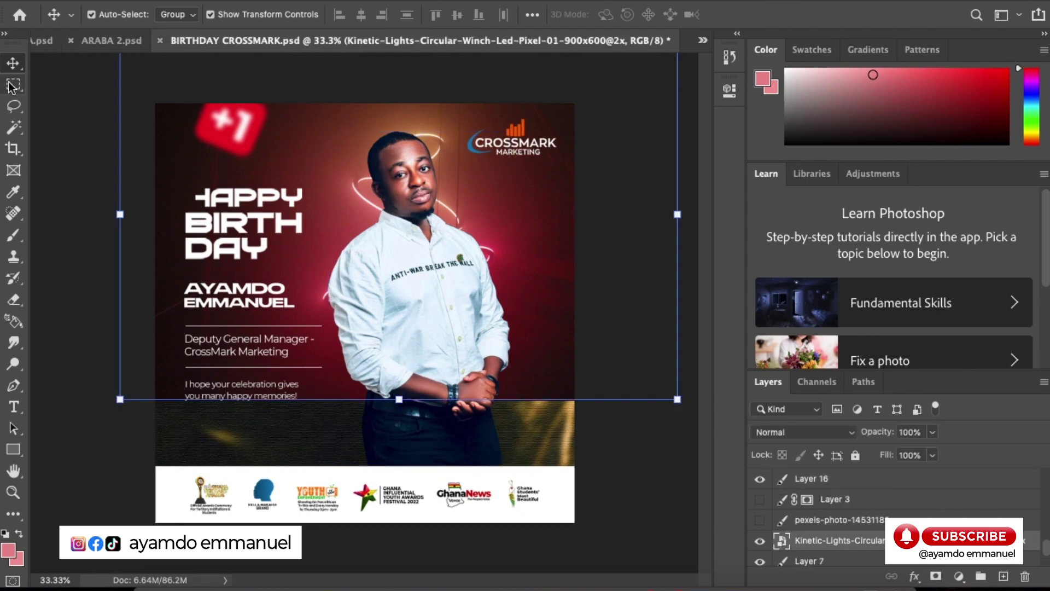
key("m")
left_click_drag(147, 342, 575, 454)
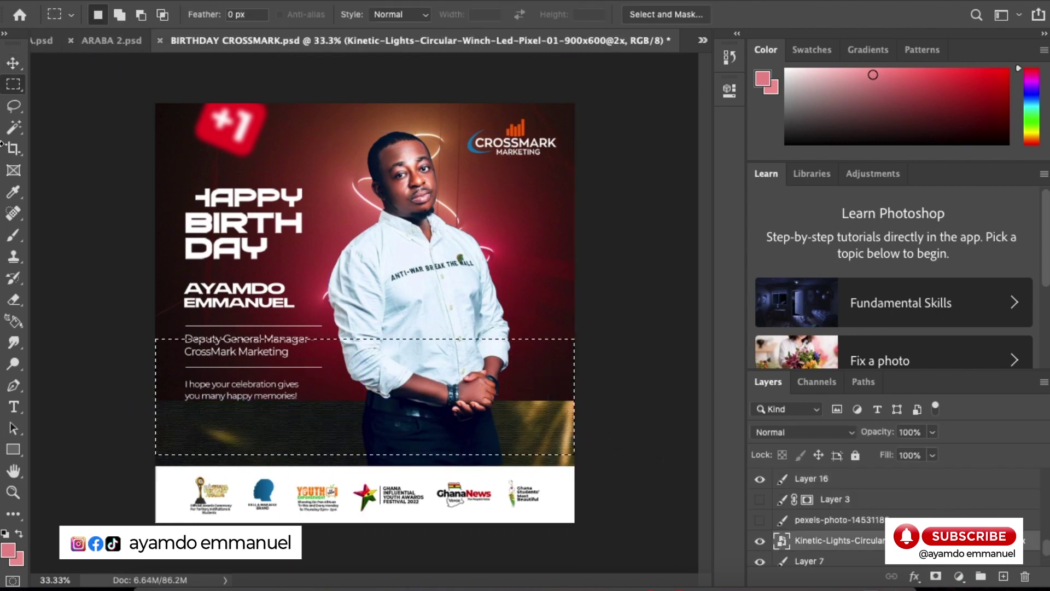
key("v")
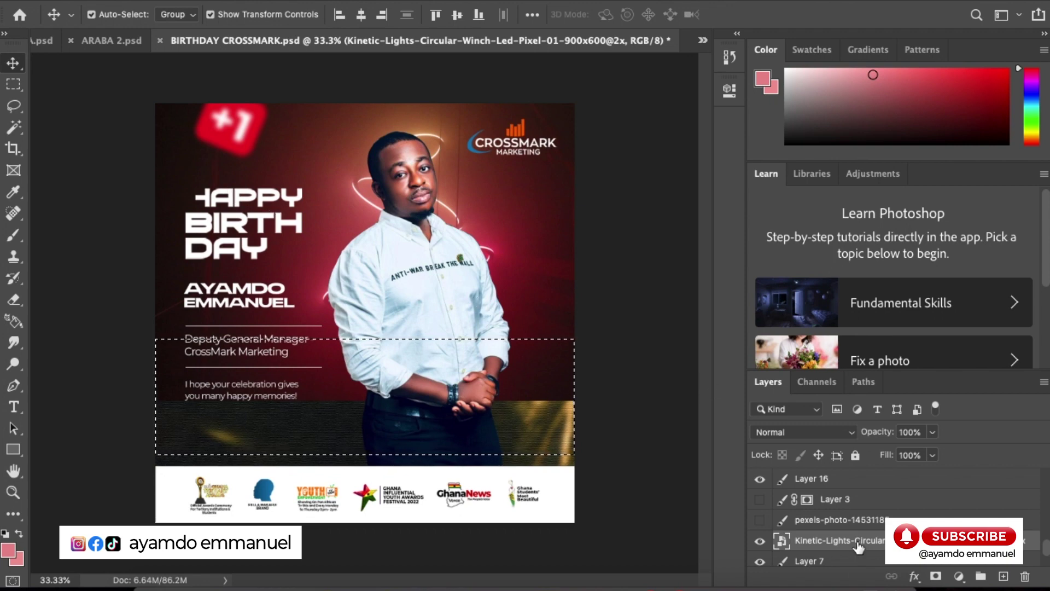
right_click(854, 541)
left_click(724, 470)
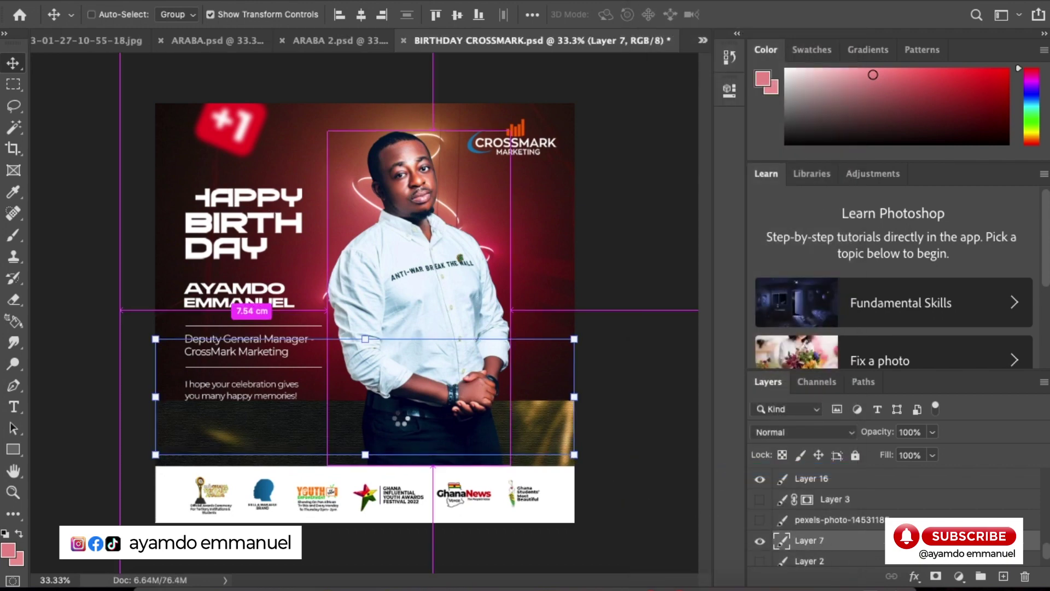
key("ctrl+j")
key("ctrl")
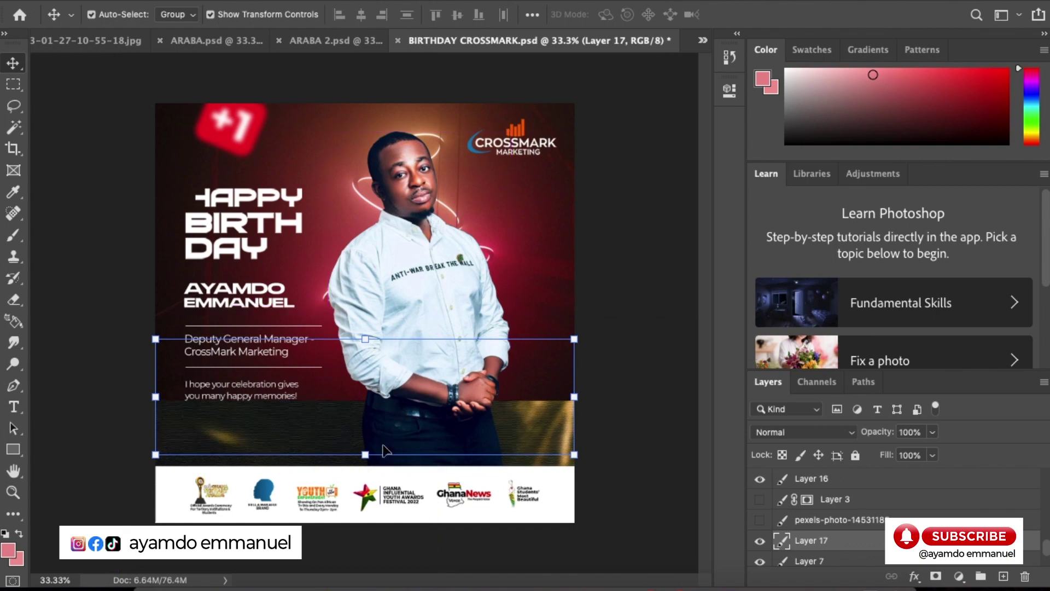
left_click_drag(366, 458, 374, 521)
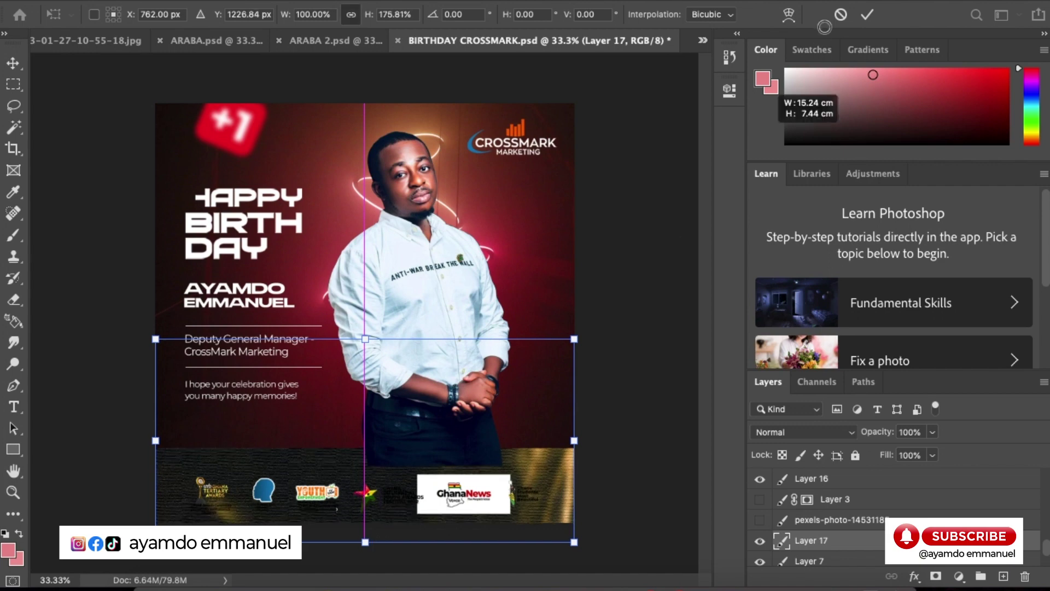
left_click(841, 15)
Copy the band to Layer 17 and stretch it down to the sponsor strip.
left_click(782, 541, "ctrl")
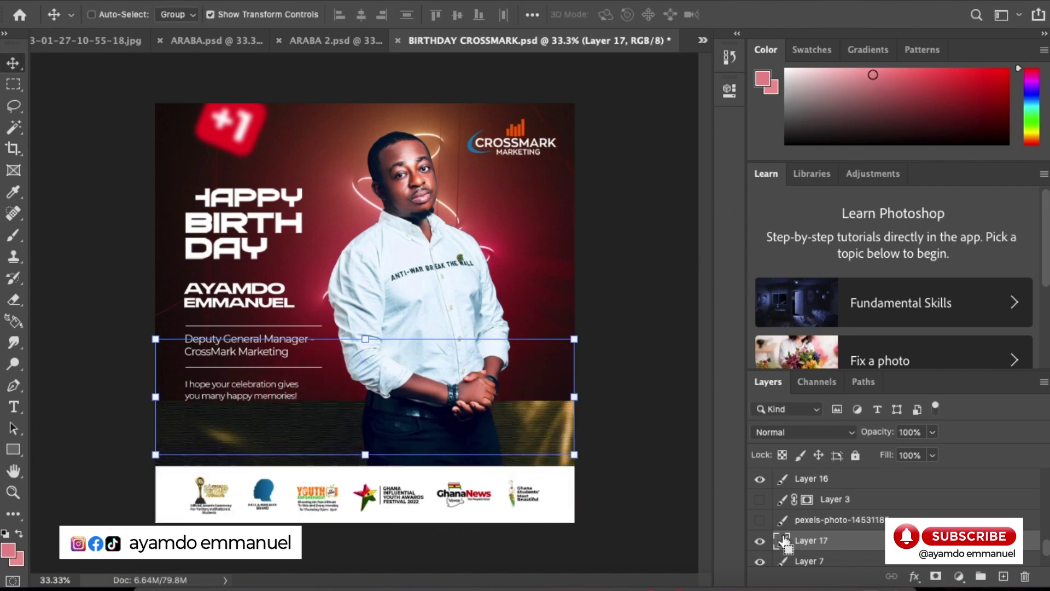
key("ctrl+e")
right_click(827, 541)
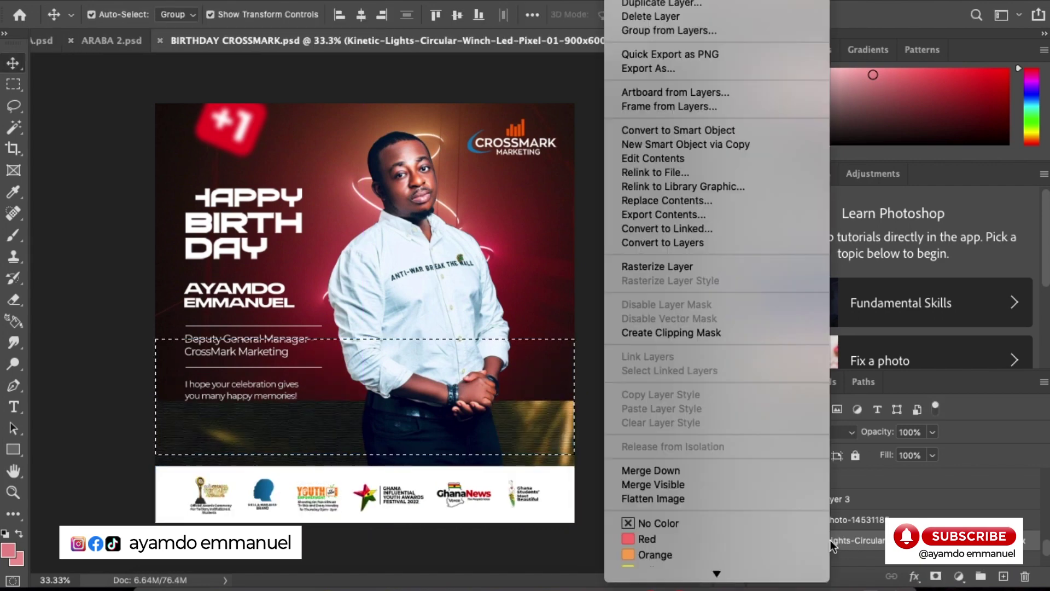
left_click(669, 266)
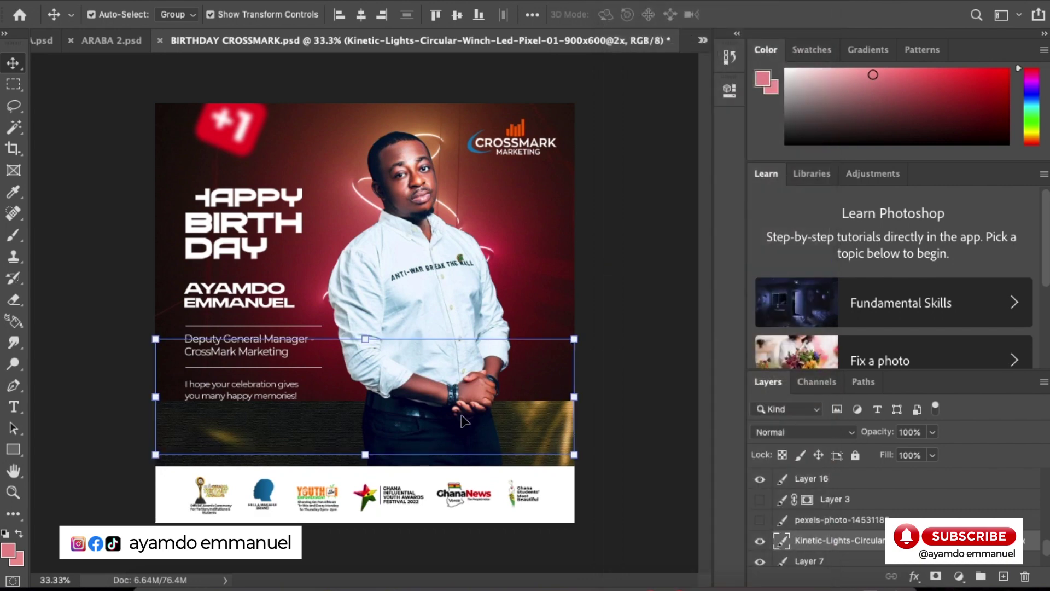
key("ctrl+j")
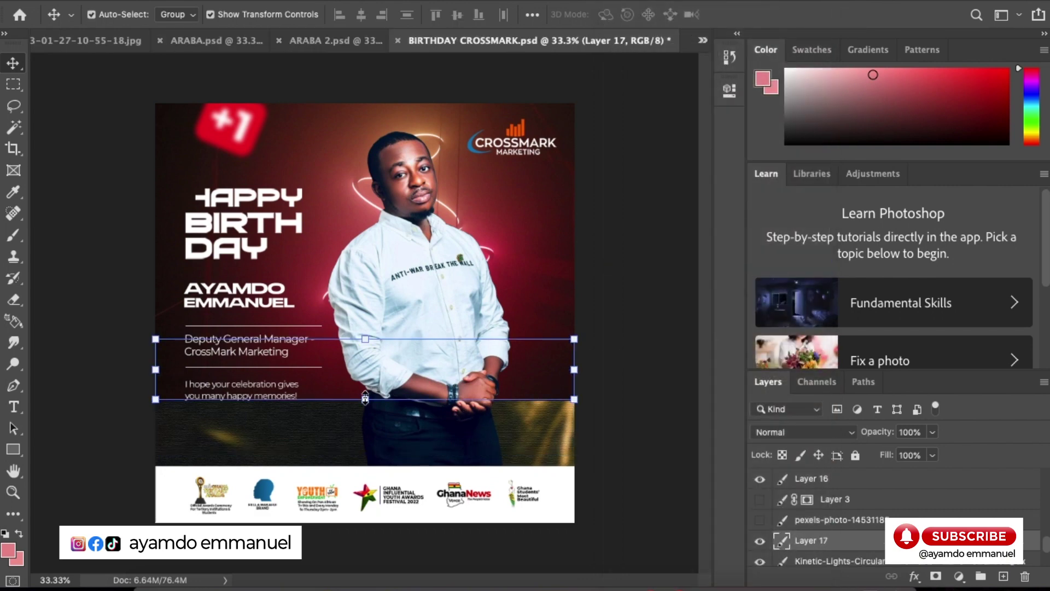
key("ctrl+t")
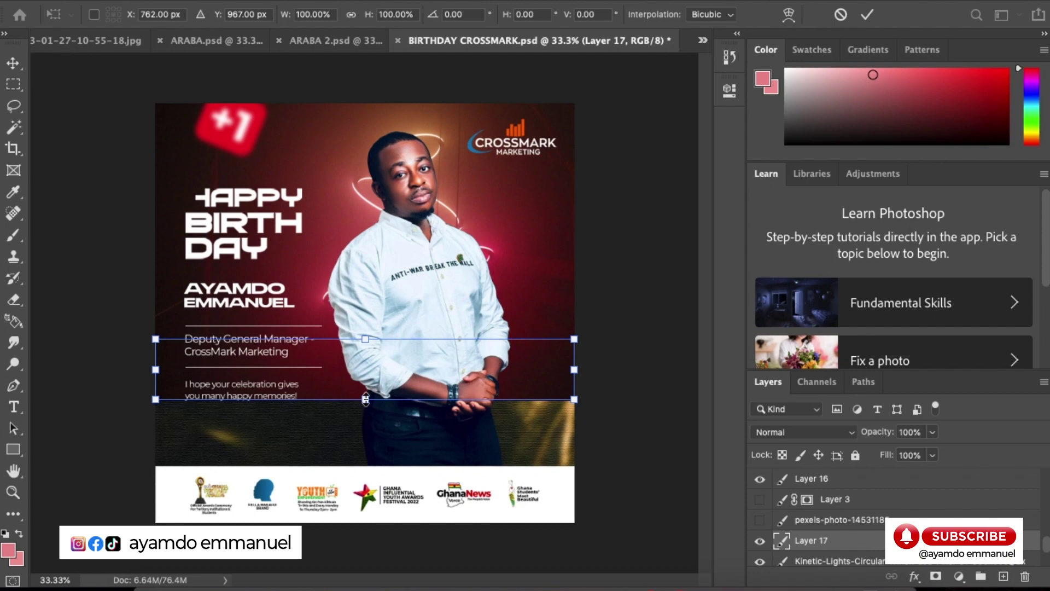
left_click_drag(366, 399, 369, 462)
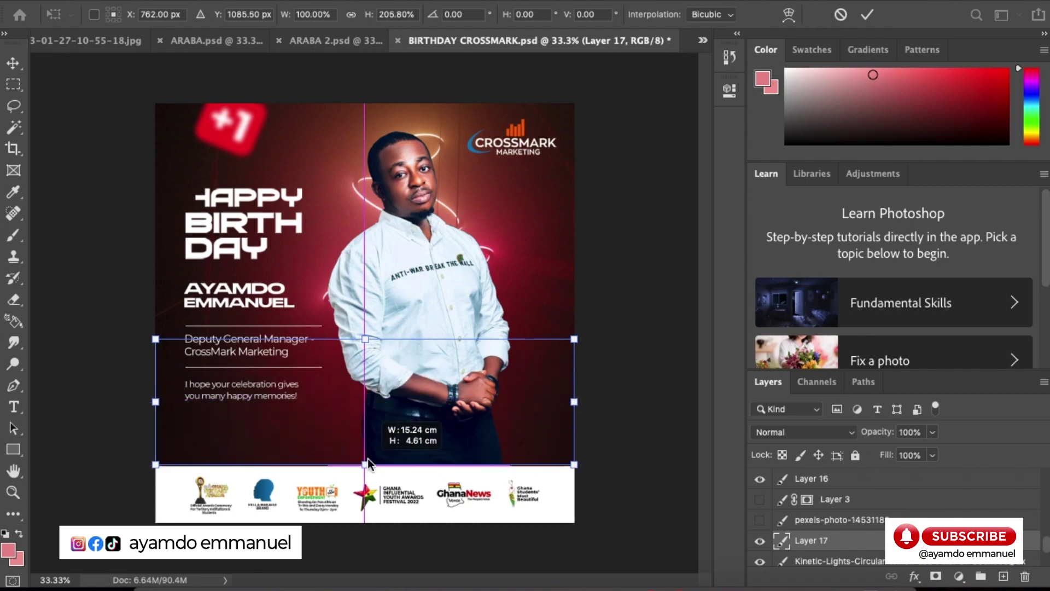
key("Return")
left_click(613, 359)
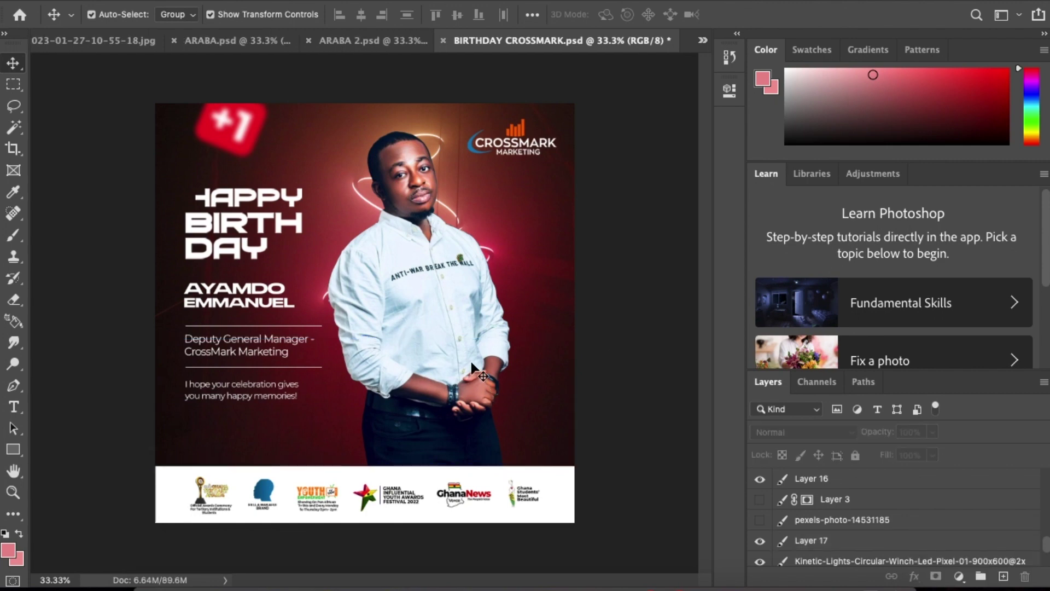
key("ctrl+plus")
Select both divider lines, Rectangle 2 and its copy, and commit a transform on them.
key("ctrl+minus")
left_click(296, 372)
left_click(310, 327, "shift")
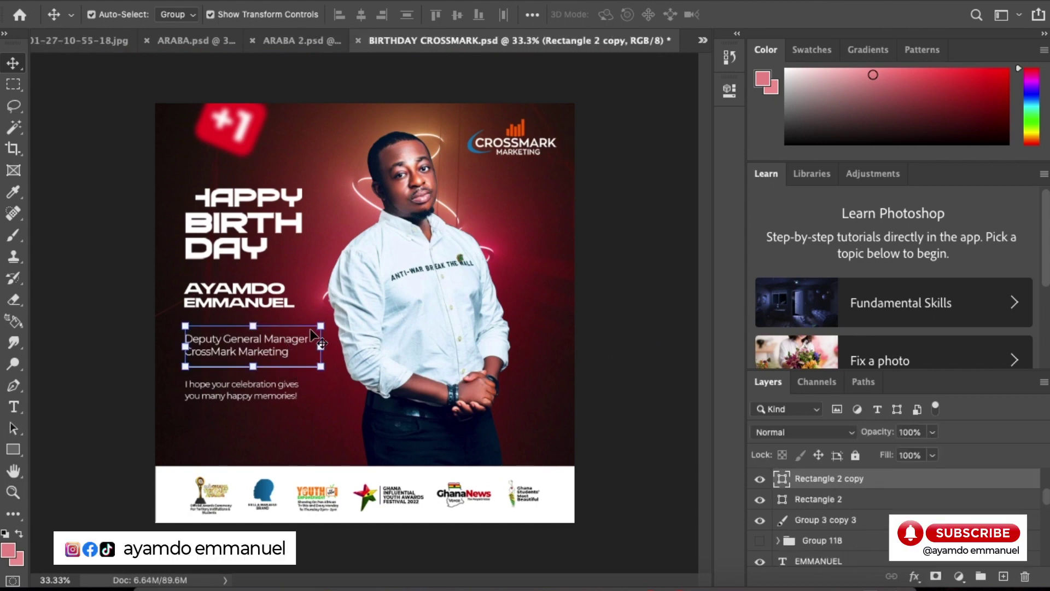
key("ctrl+t")
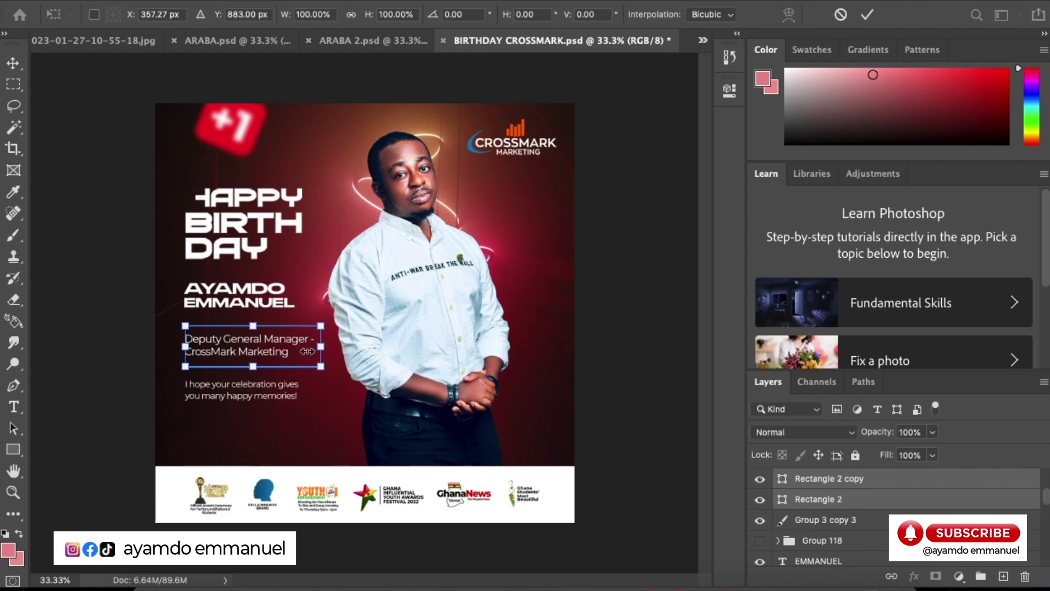
left_click(867, 15)
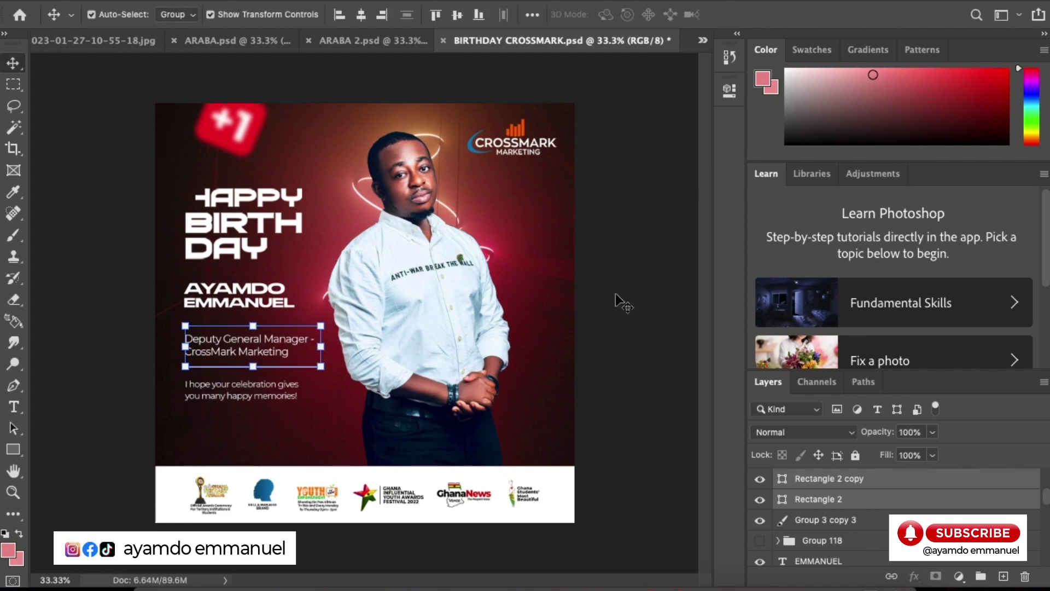
left_click(622, 302)
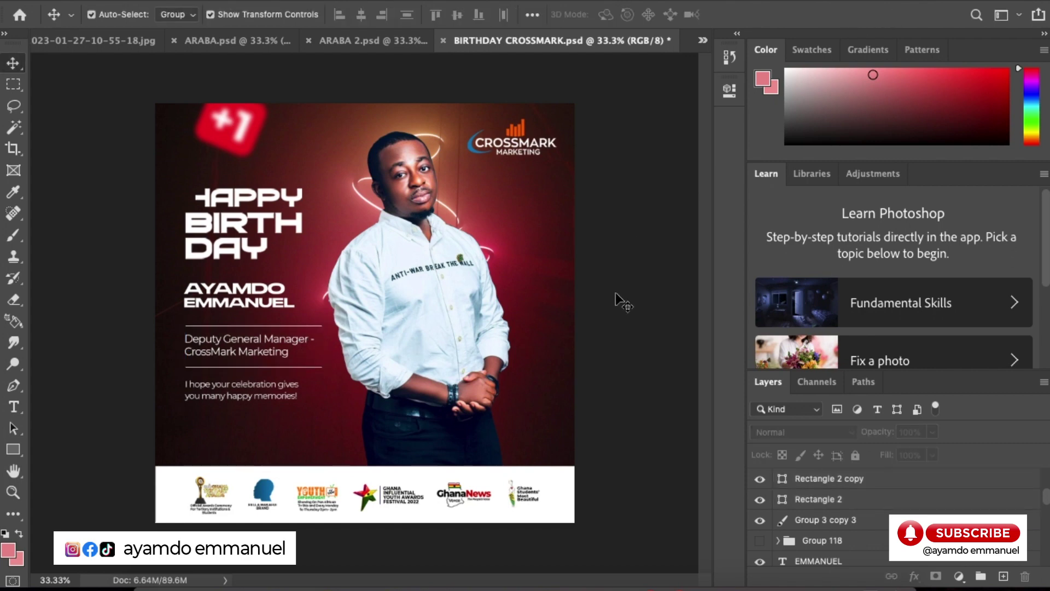
Select Layer 16 and shift the man a little to the right.
left_click(473, 250)
left_click(520, 444)
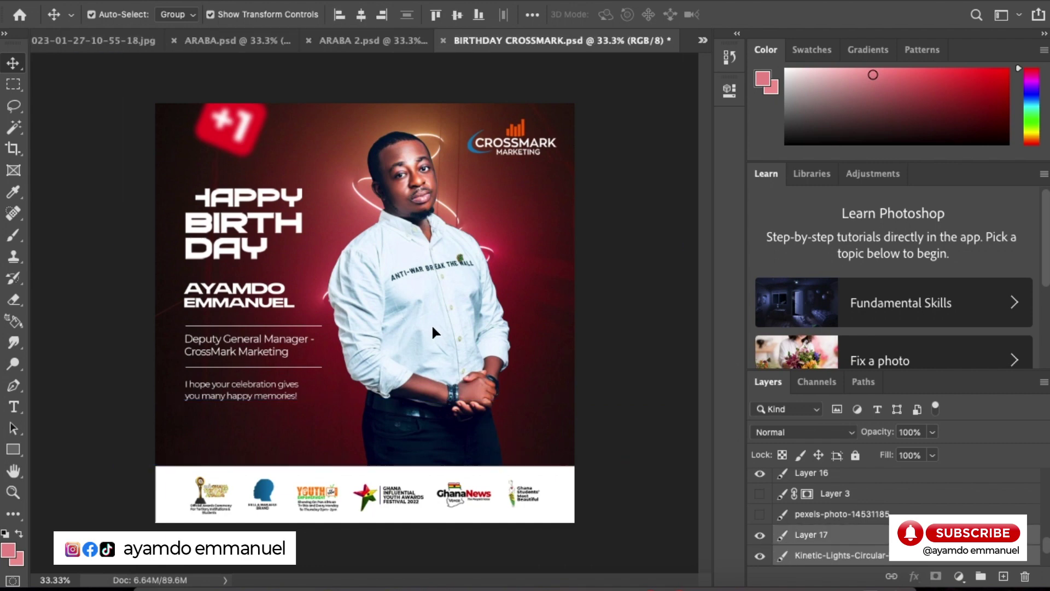
left_click_drag(433, 327, 435, 318)
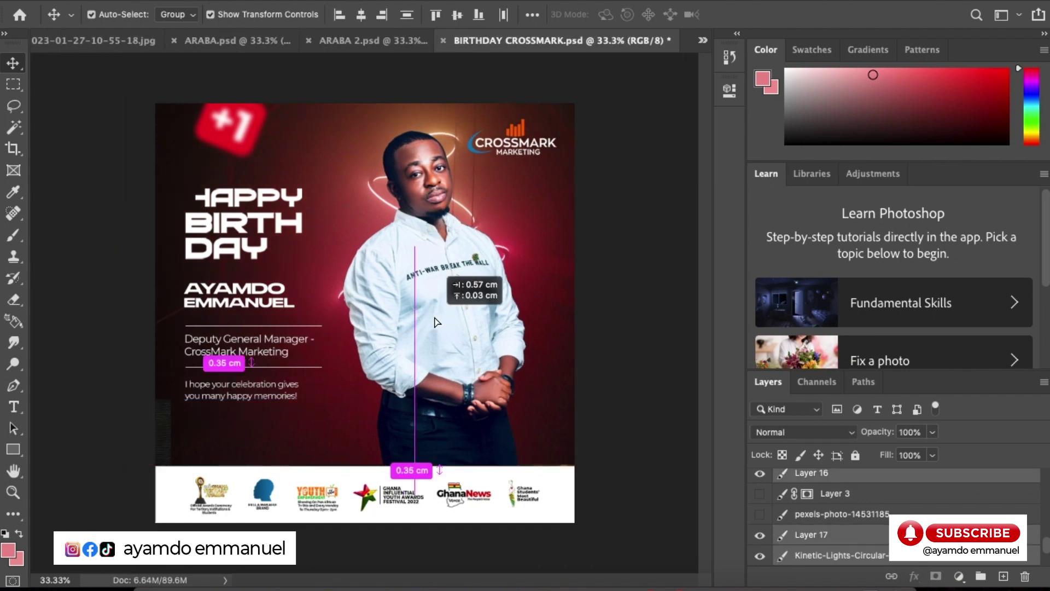
left_click_drag(435, 322, 447, 317)
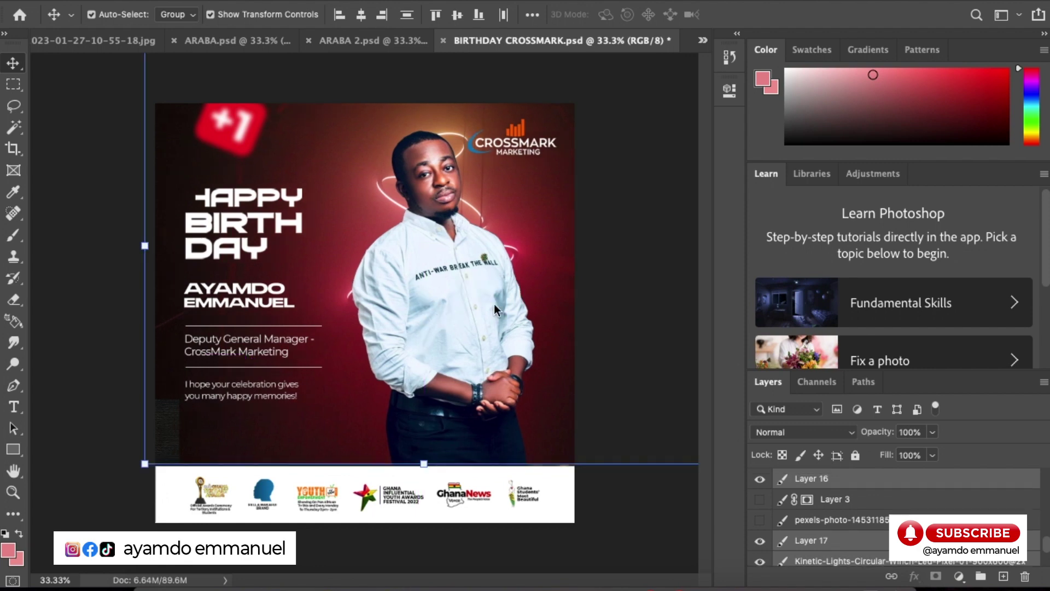
left_click(645, 270)
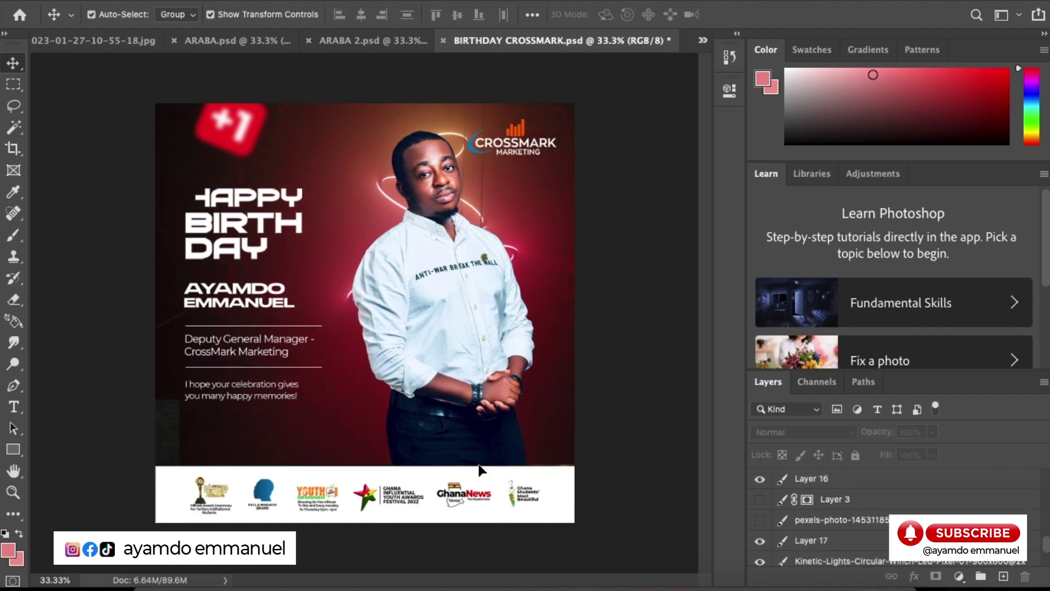
left_click(210, 492)
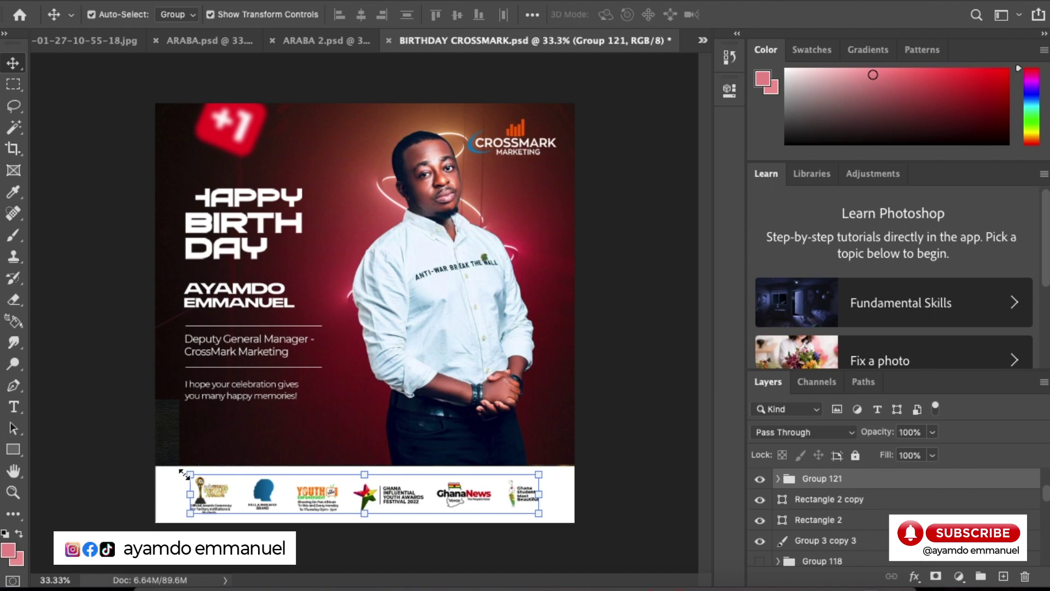
key("ctrl+t")
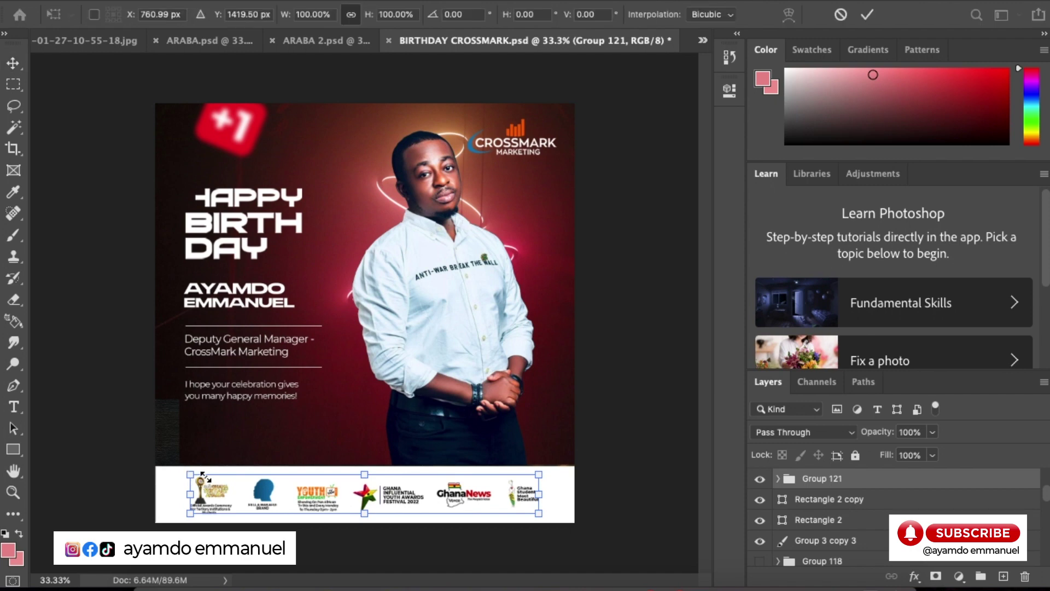
left_click_drag(187, 476, 216, 479)
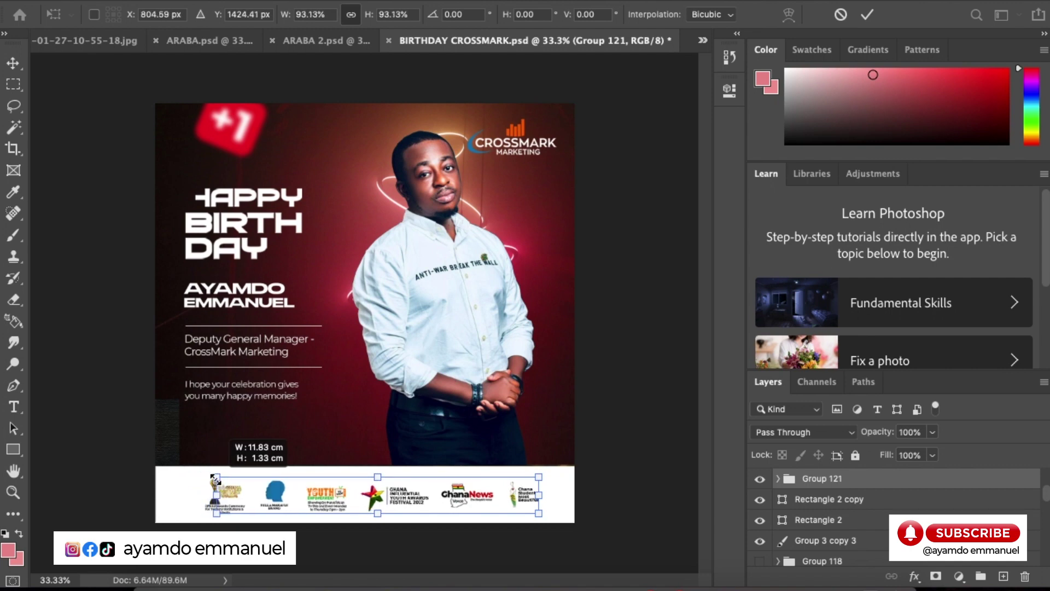
left_click(867, 14)
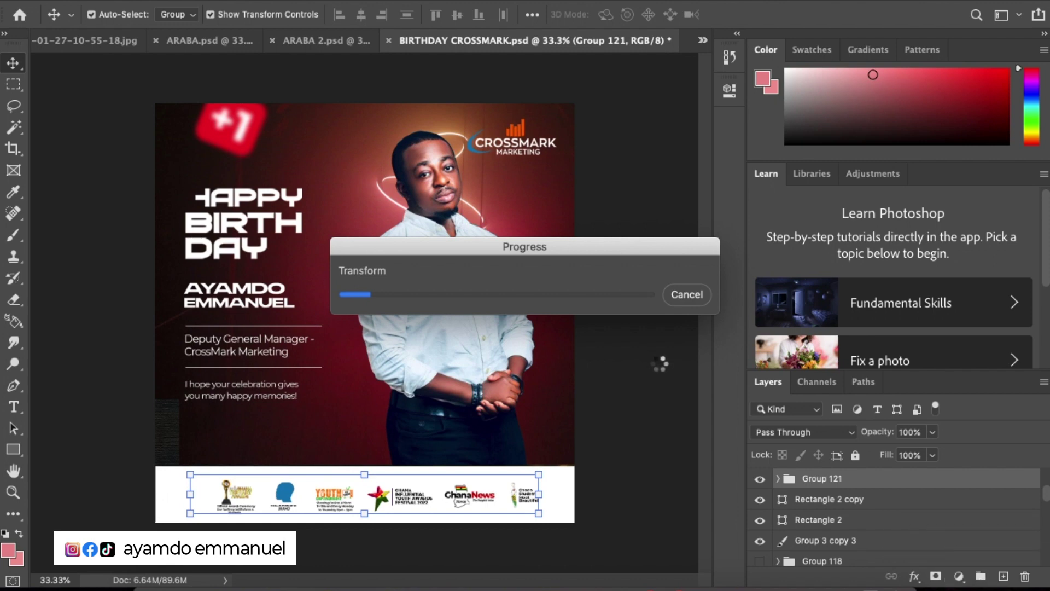
left_click(690, 296)
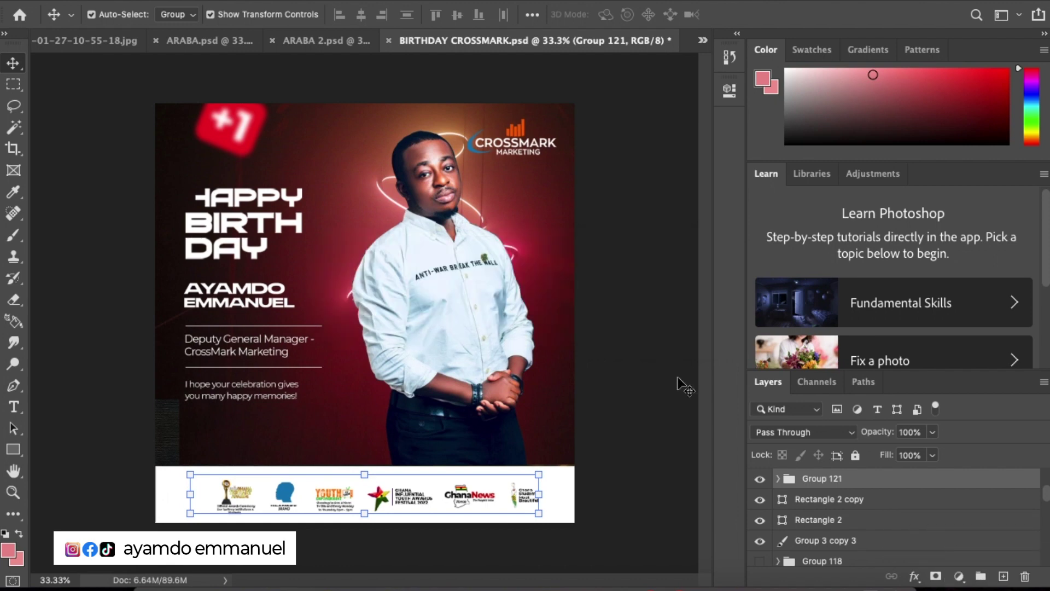
left_click(527, 142)
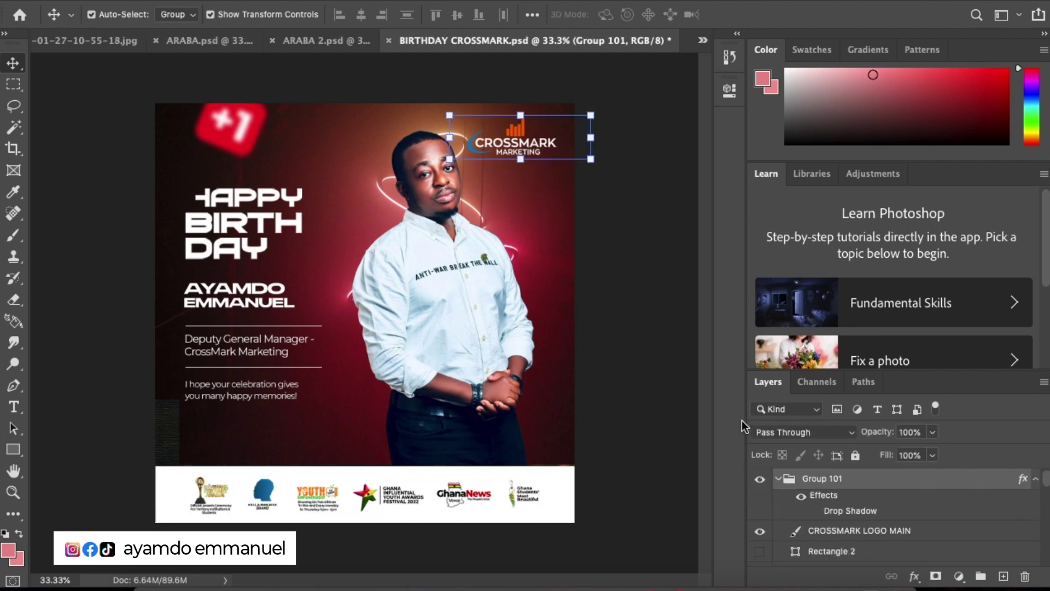
key("ctrl+comma")
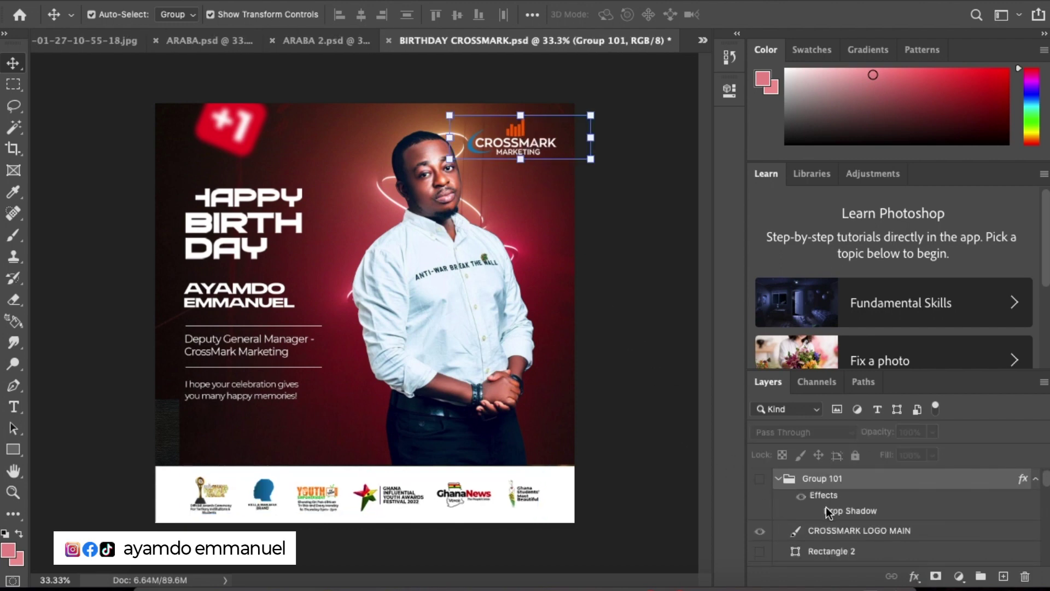
left_click(779, 478)
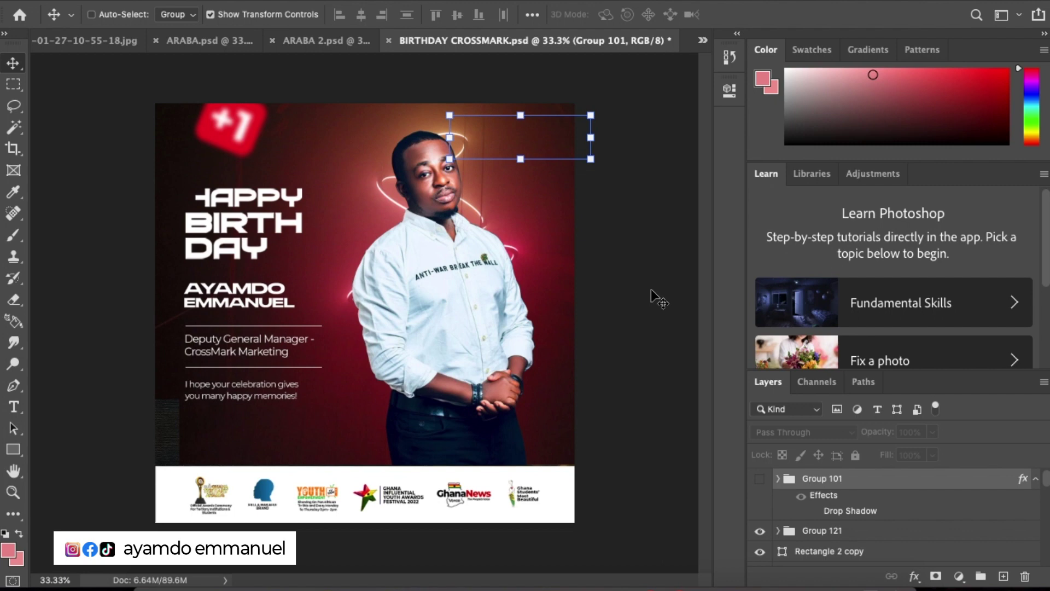
key("ctrl+comma")
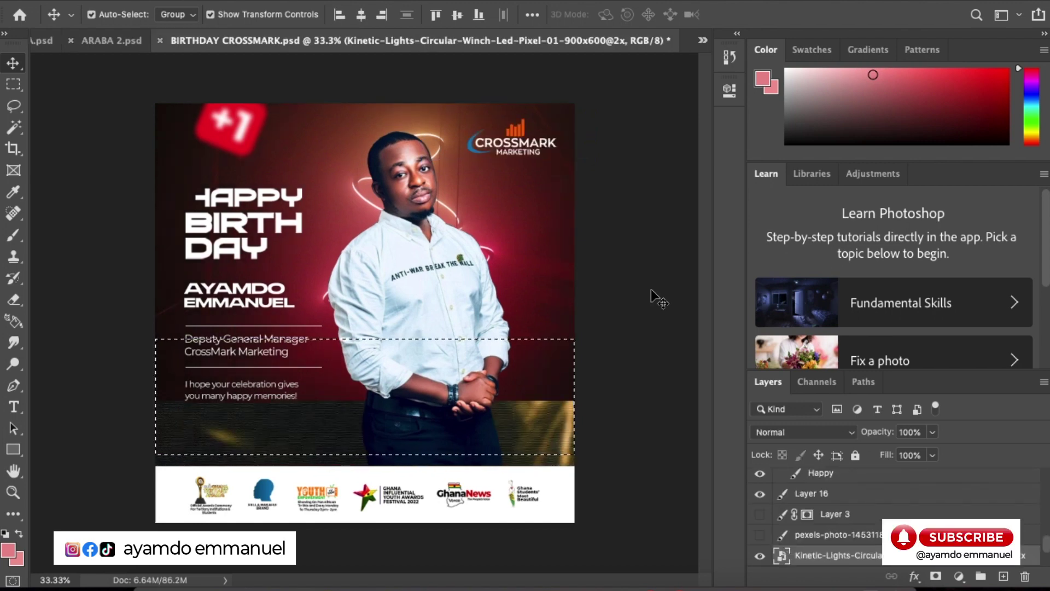
Scale the CROSSMARK logo group down to about 84%.
key("ctrl+d")
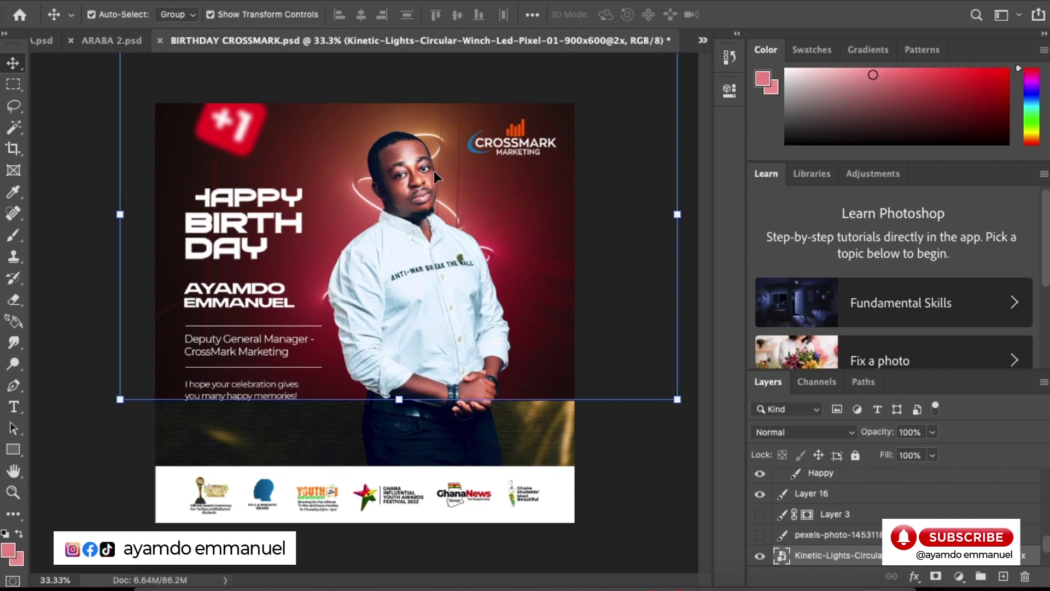
left_click(506, 146)
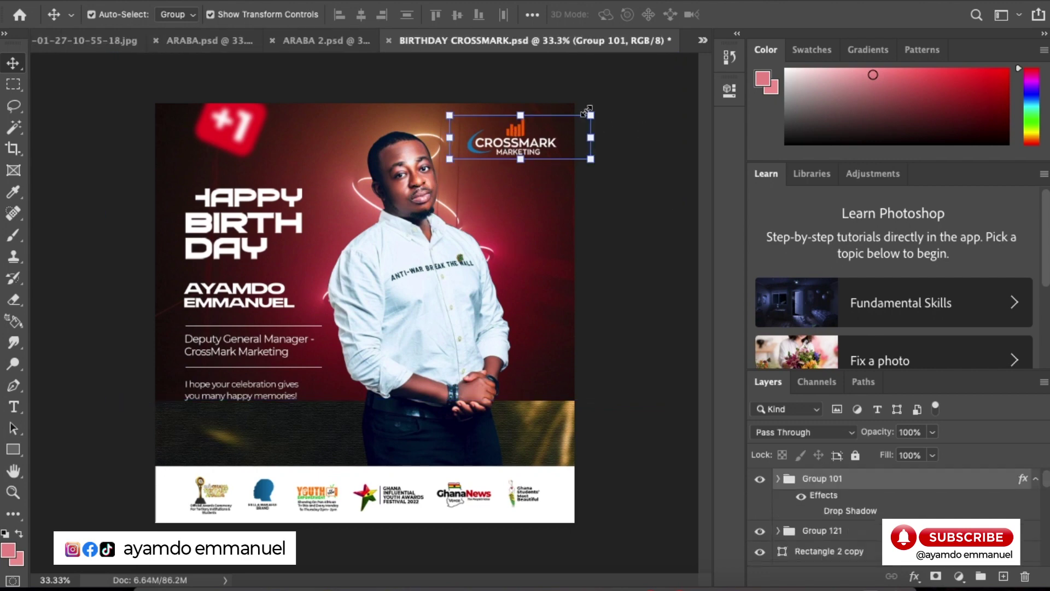
left_click_drag(590, 113, 572, 121)
mouse_move(505, 137)
left_mouse_down()
mouse_move(529, 131)
mouse_move(522, 143)
left_mouse_up()
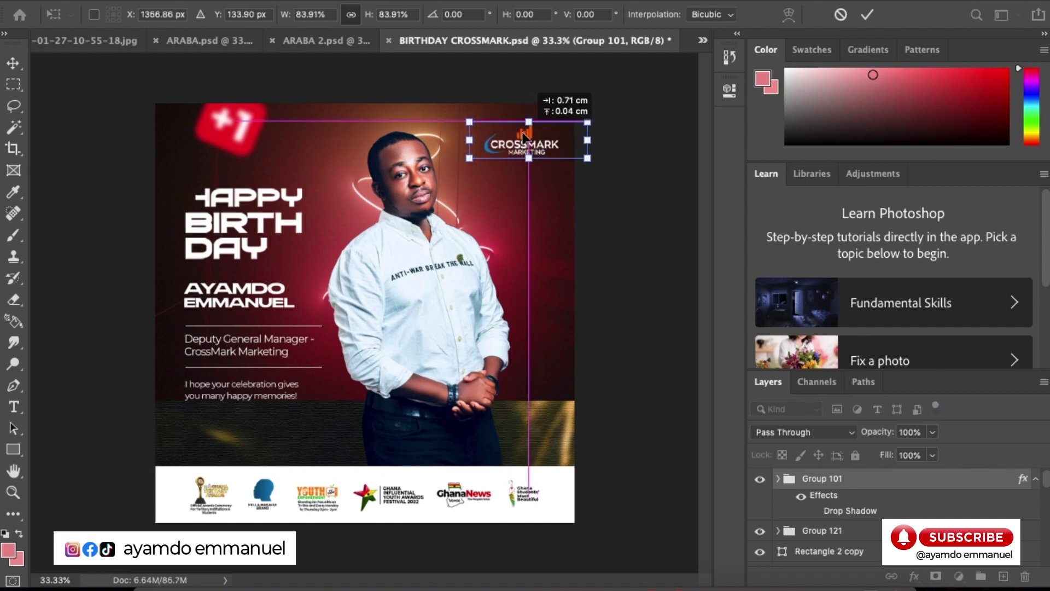
key("Return")
left_click(678, 233)
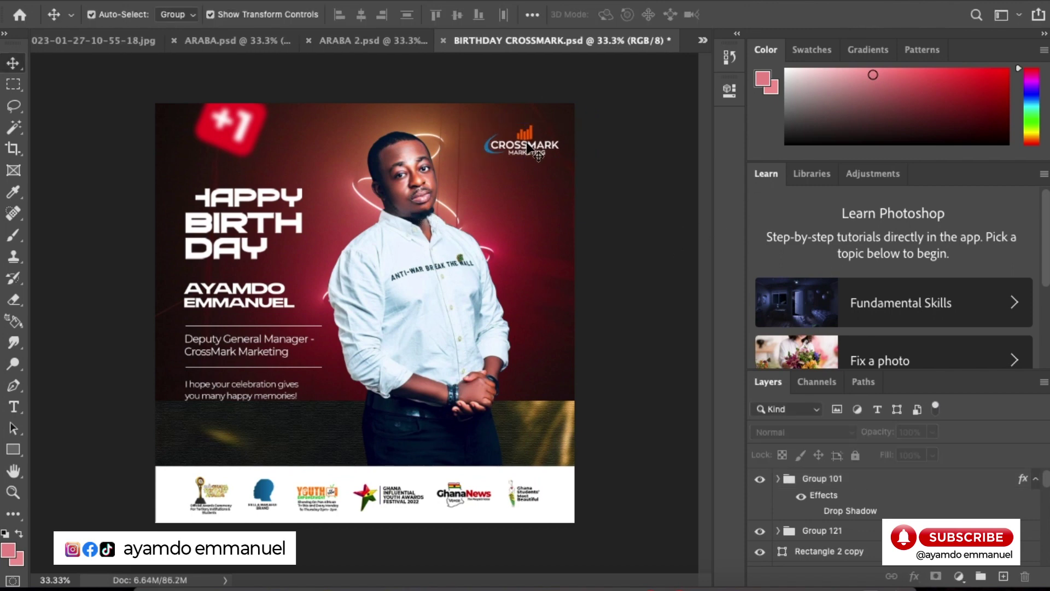
Nudge the logo into the top-right corner, slightly up, left, then down.
left_click_drag(524, 140, 523, 143)
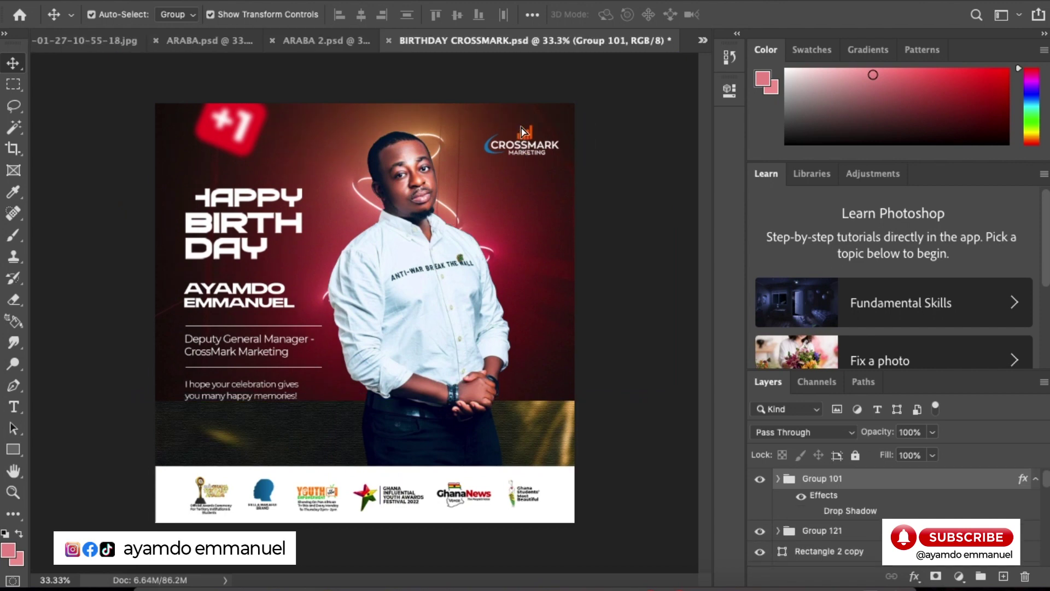
left_click_drag(520, 128, 516, 120)
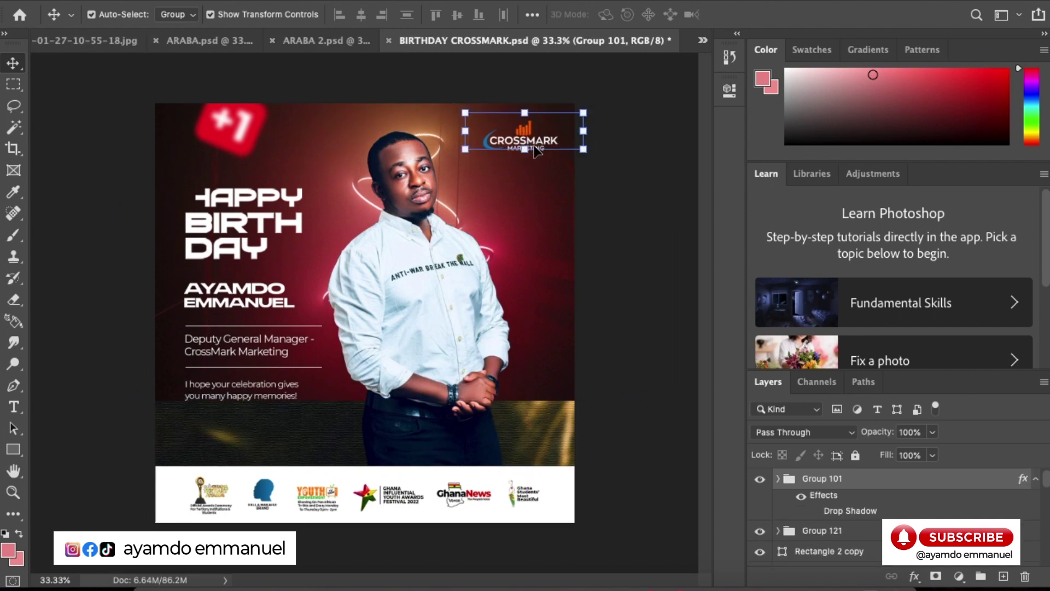
left_click(600, 161)
left_click(533, 137)
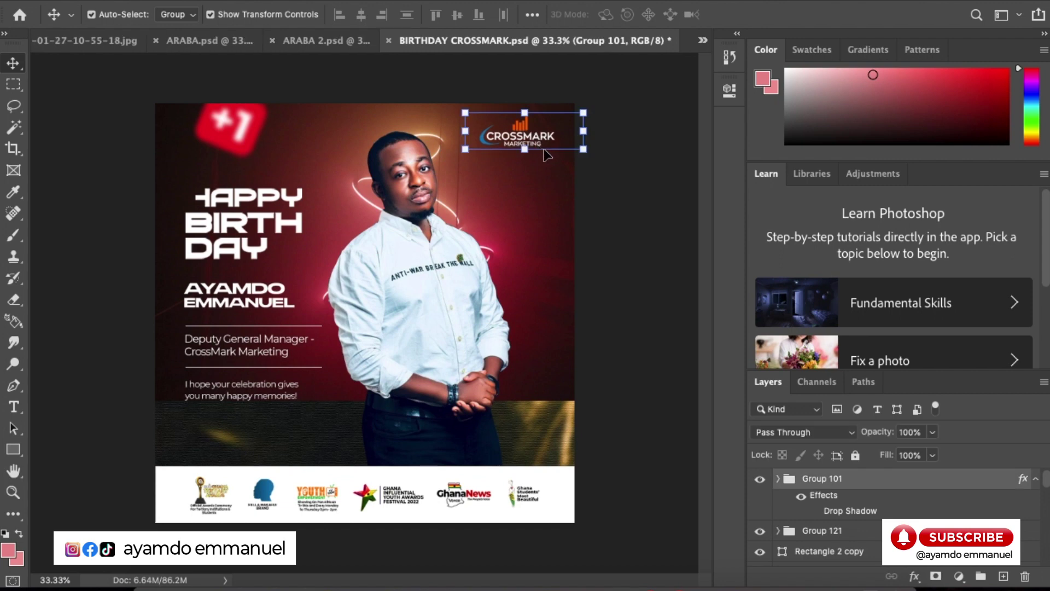
key("shift+Down")
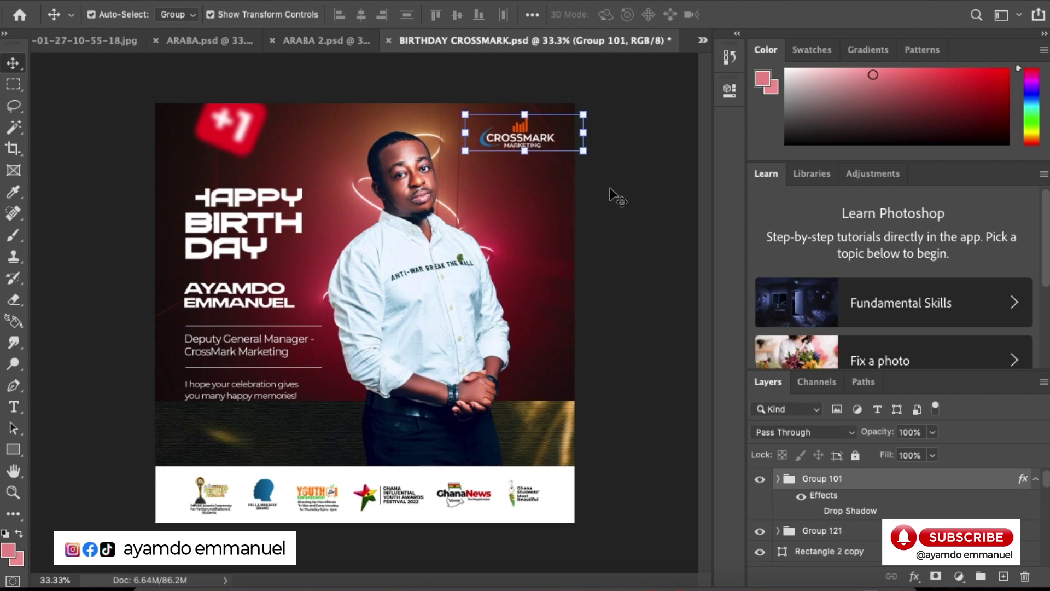
left_click(610, 188)
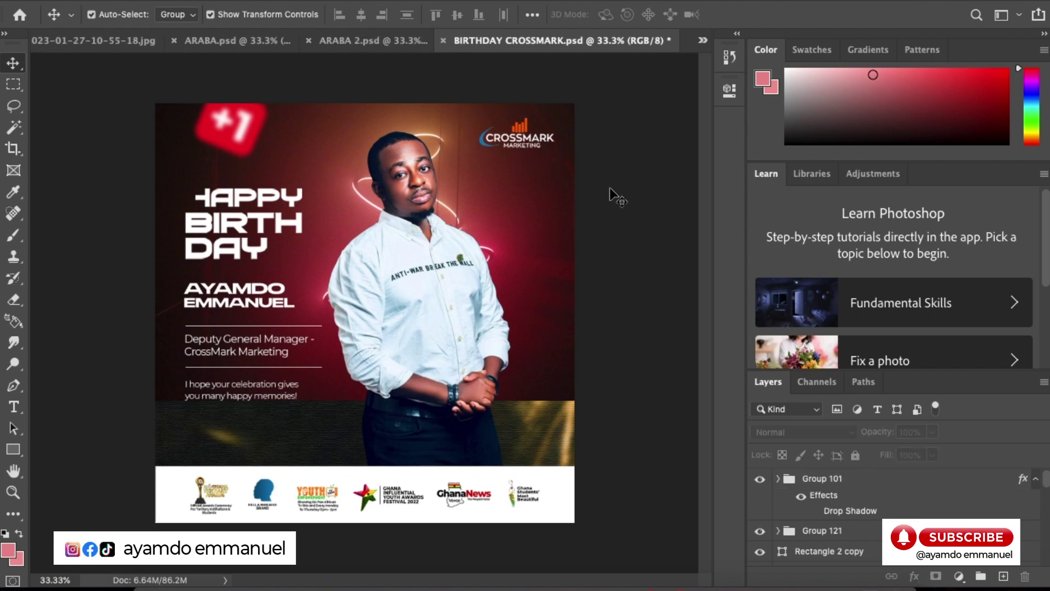
left_click(370, 195)
Shift the man slightly right, then enlarge and reposition the Kinetic-Lights background.
left_click(438, 317)
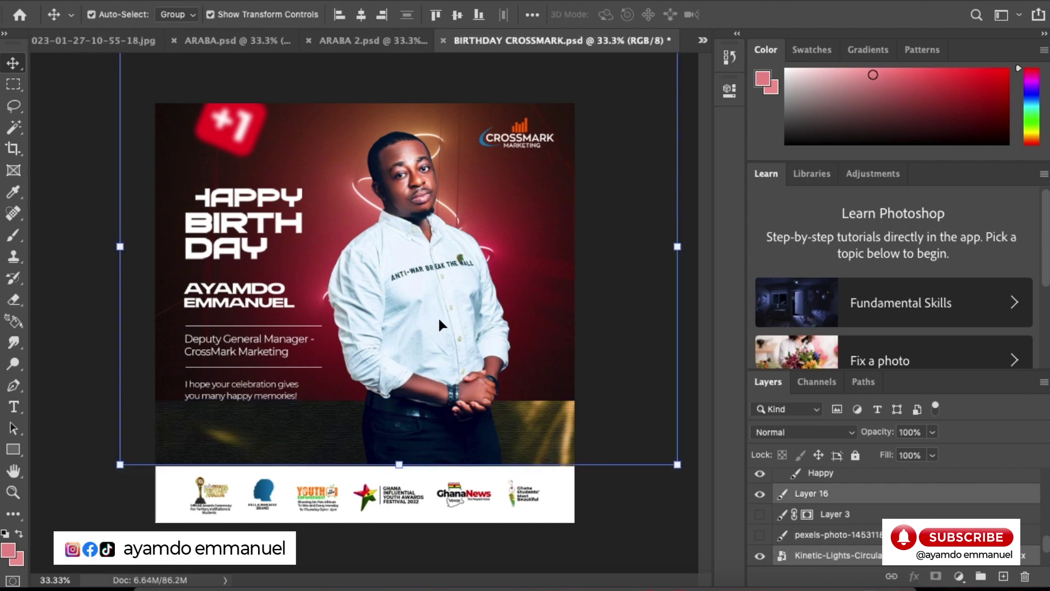
left_click_drag(449, 326, 463, 326)
left_click(201, 395)
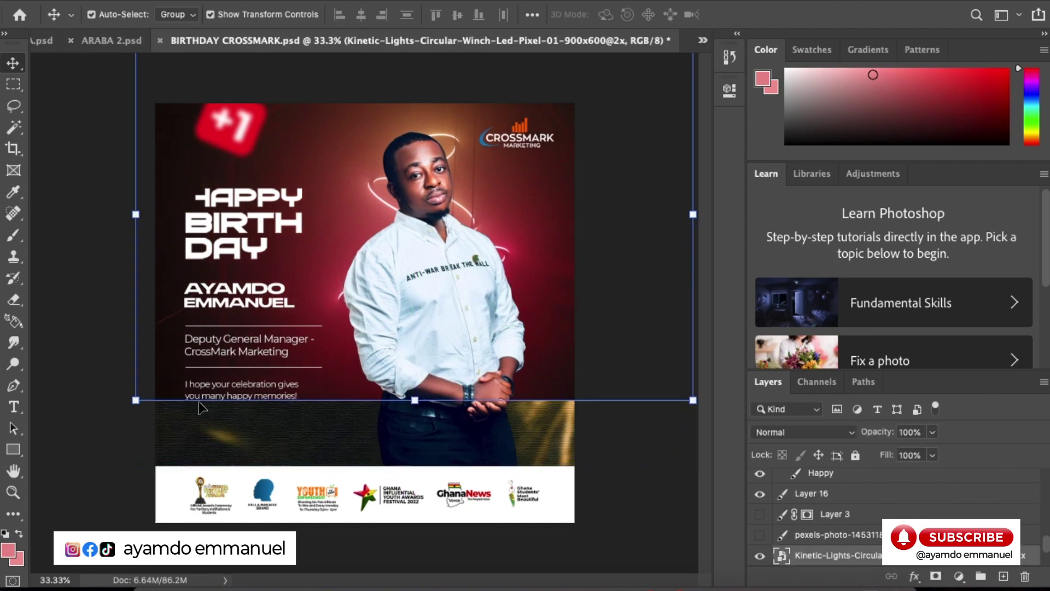
left_click_drag(135, 400, 95, 419)
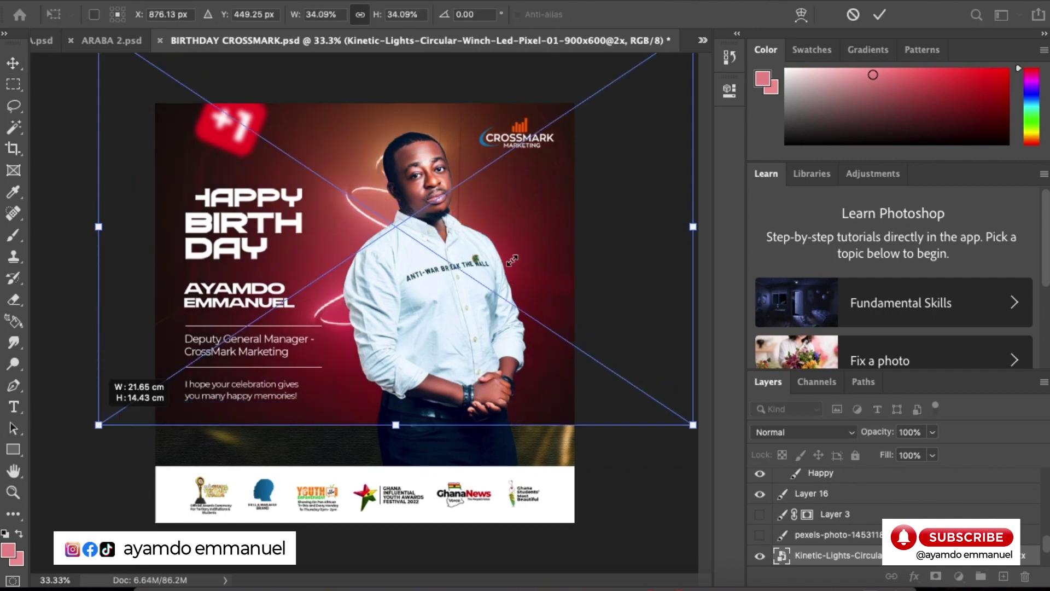
mouse_move(529, 264)
left_mouse_down()
mouse_move(538, 263)
mouse_move(519, 245)
left_mouse_up()
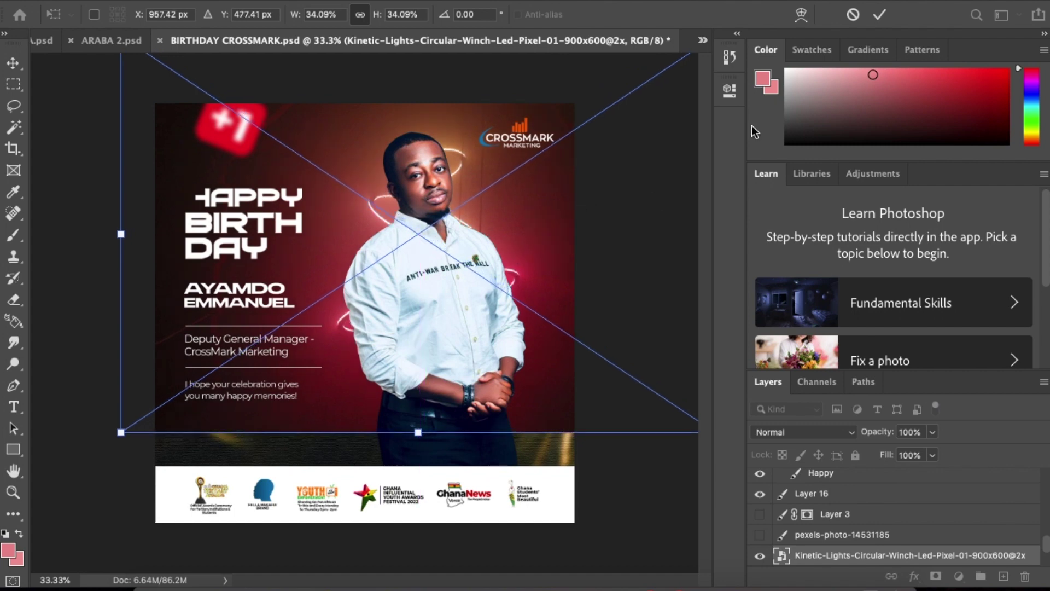
left_click(879, 14)
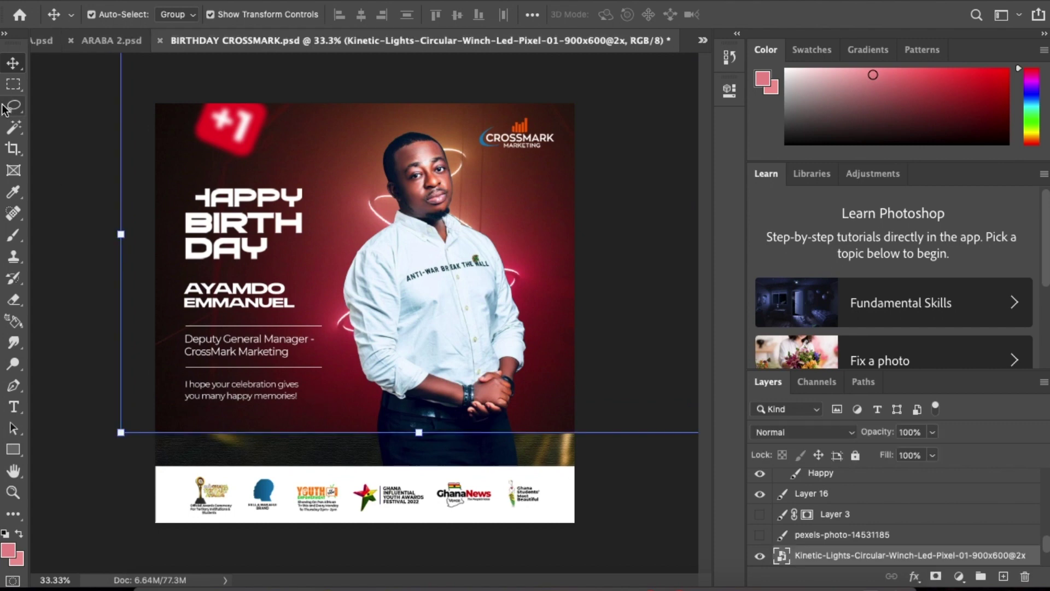
Rasterize the neon layer and stretch a copied lower band, Layer 17, down to the sponsor strip.
left_click(13, 83)
mouse_move(137, 381)
left_mouse_down()
mouse_move(438, 386)
mouse_move(599, 475)
left_mouse_up()
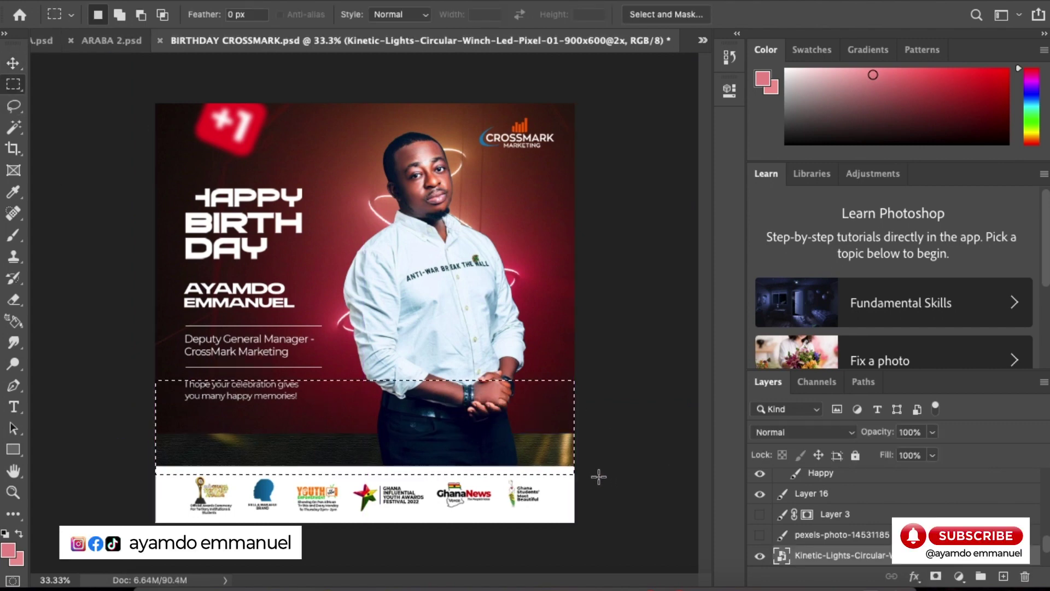
right_click(897, 555)
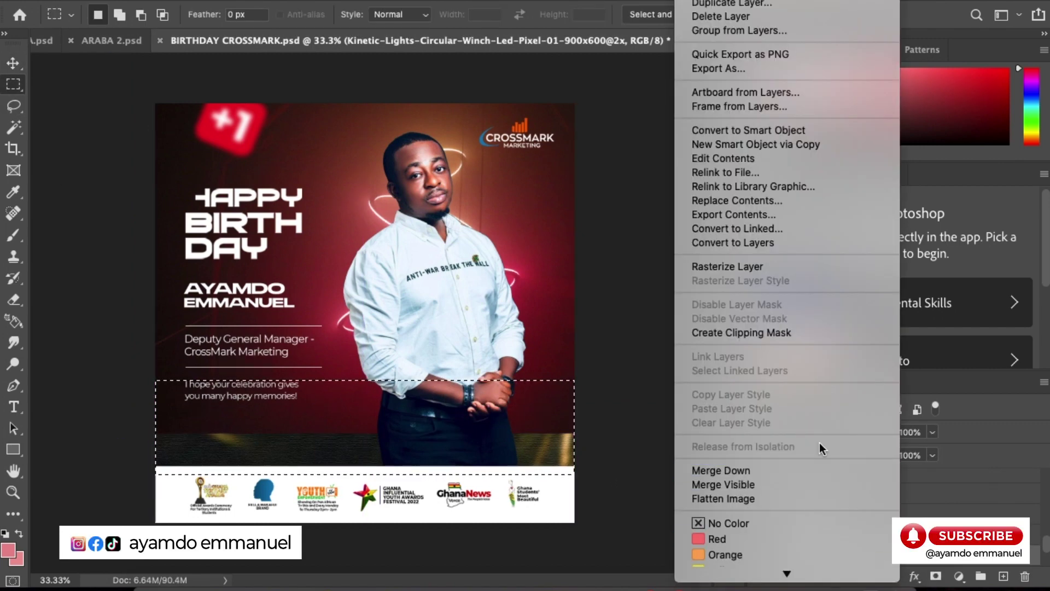
left_click(763, 268)
key("v")
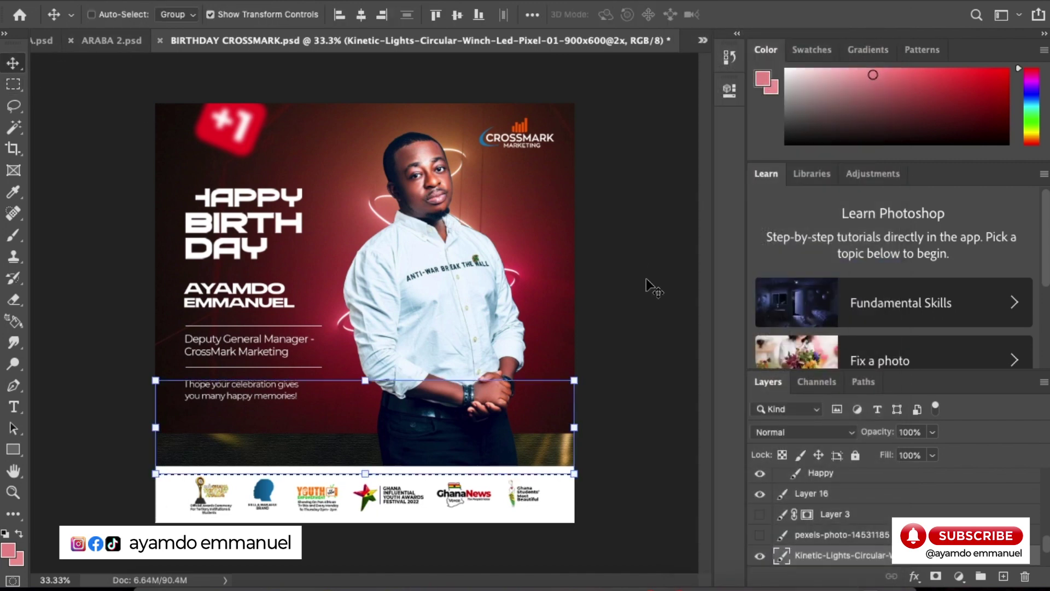
key("ctrl+d")
key("ctrl+j")
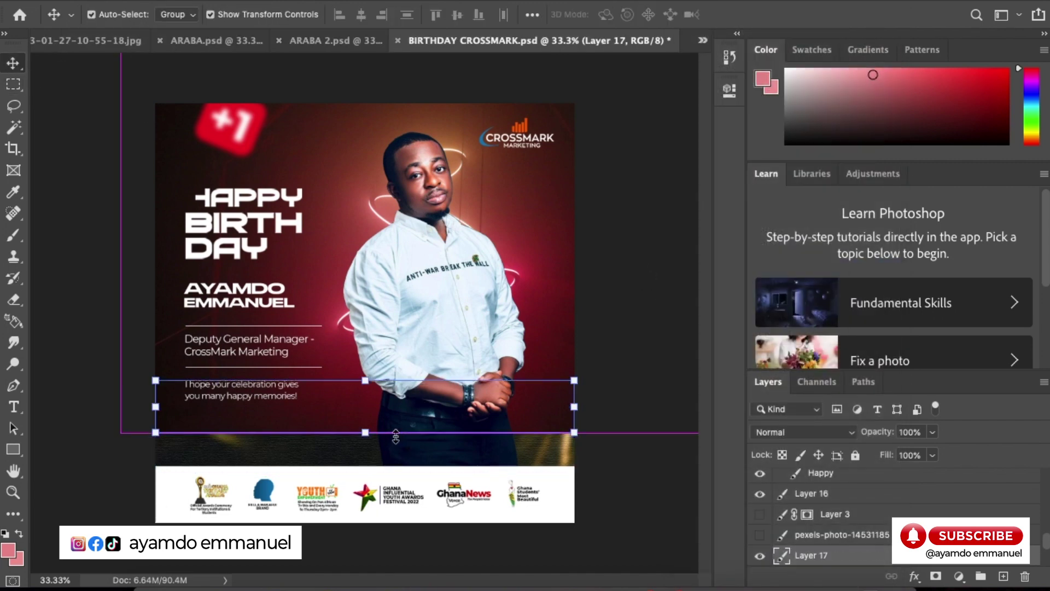
left_click_drag(364, 432, 365, 464)
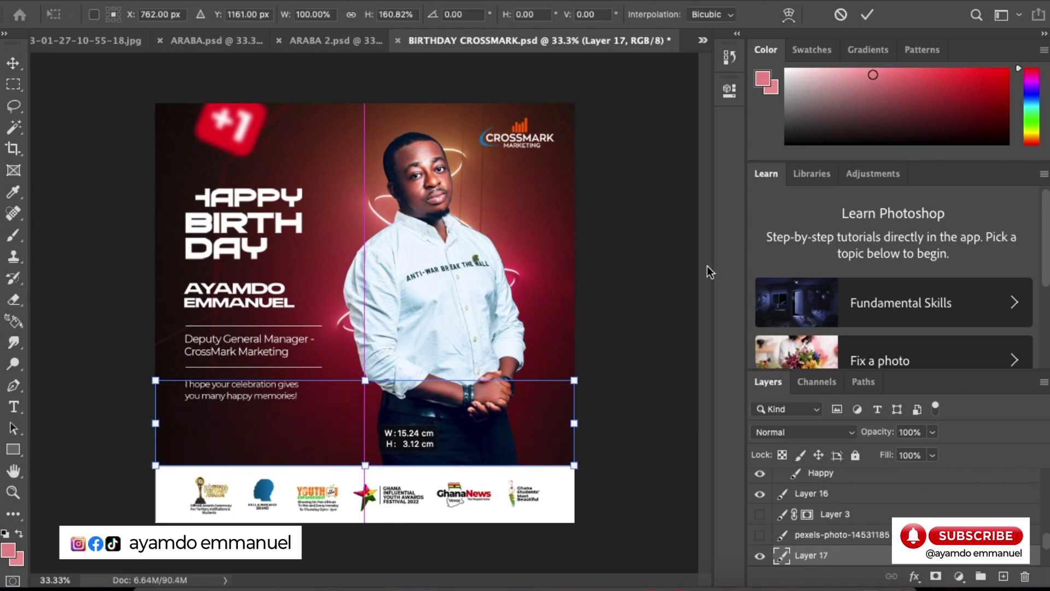
left_click(867, 15)
left_click(639, 304)
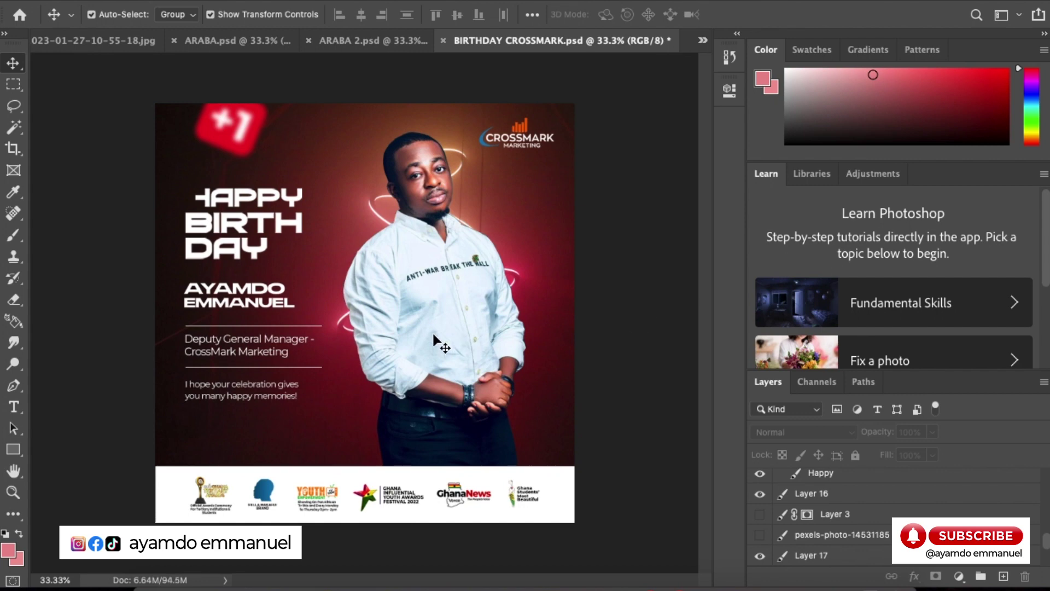
Retype the celebrant's first name and enable Ligatures to join its doubled O.
left_click(14, 407)
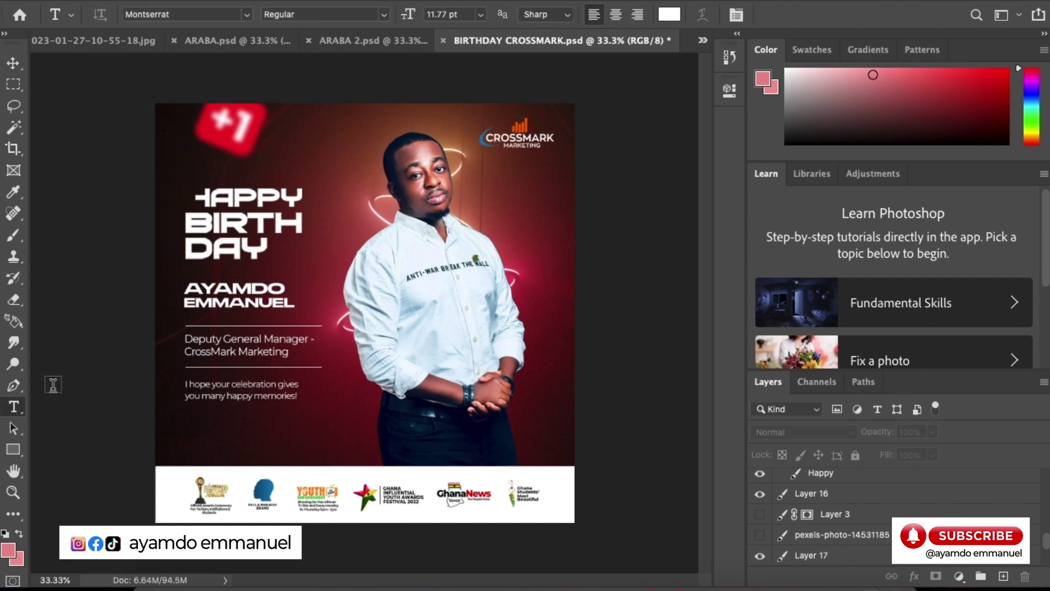
left_click(221, 284)
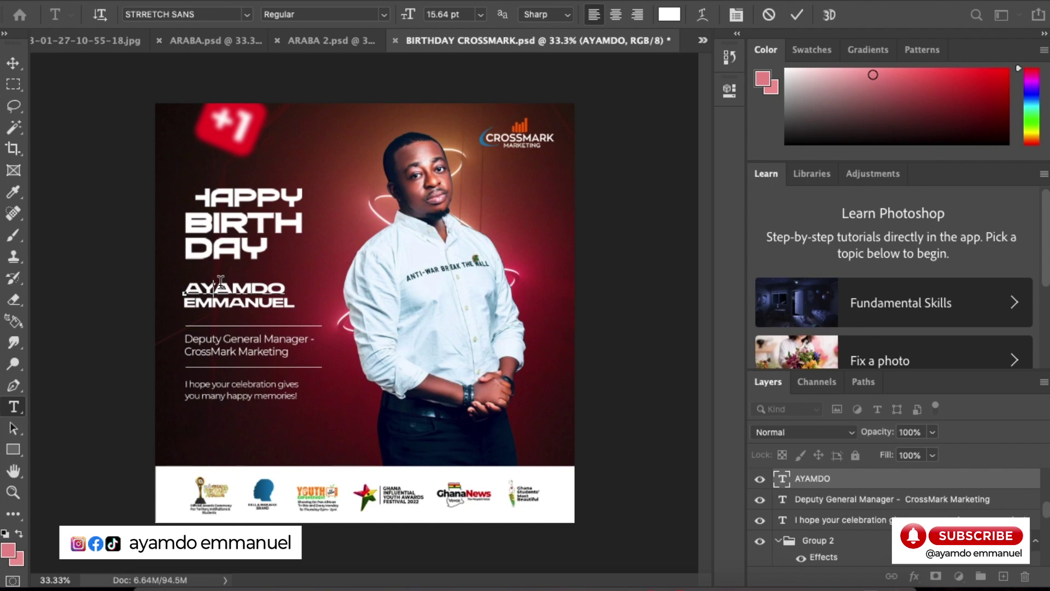
key("ctrl+a")
type("ROBERT")
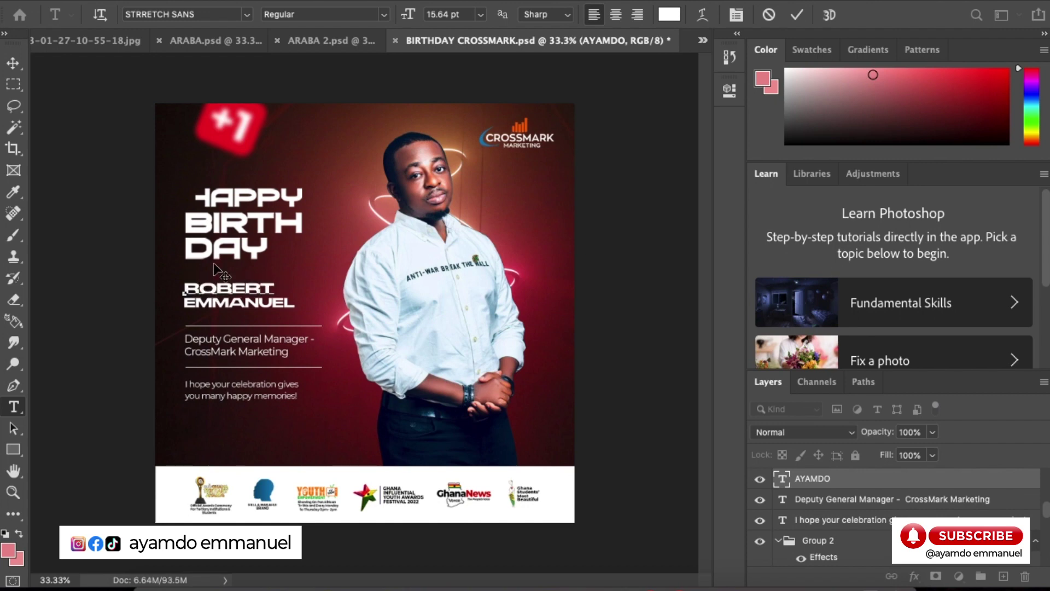
type("O")
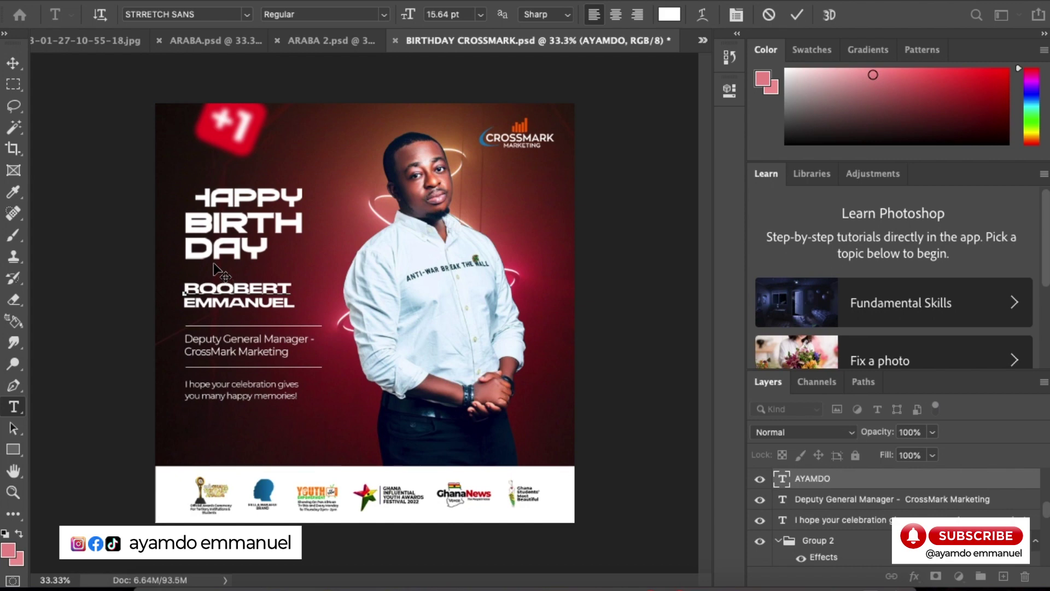
left_click_drag(199, 289, 232, 281)
left_click(729, 91)
scroll(709, 329, "down", 2)
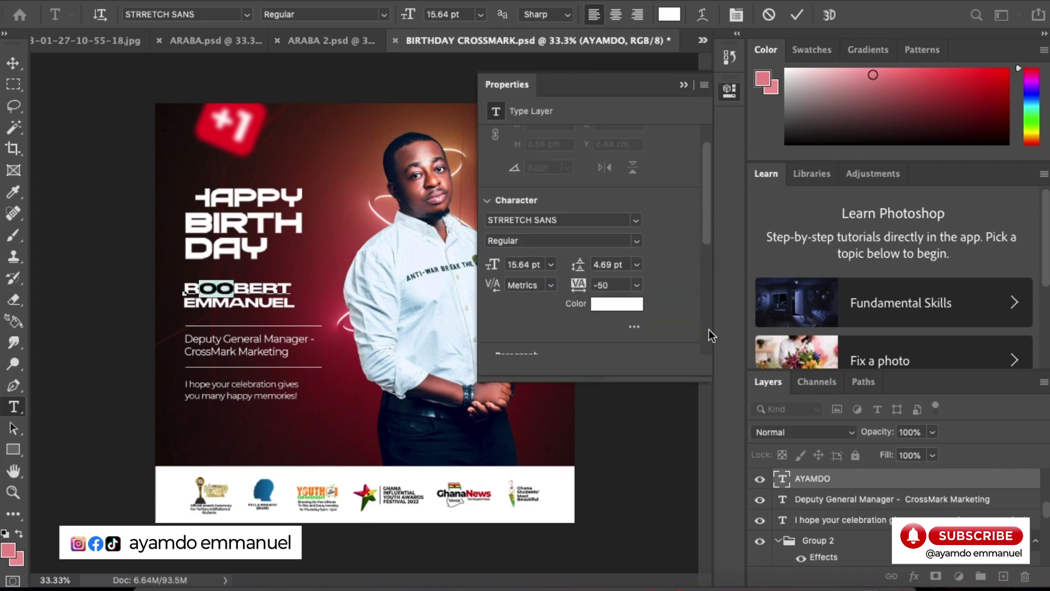
scroll(708, 222, "down", 2)
scroll(708, 222, "down", 2)
left_click(493, 287)
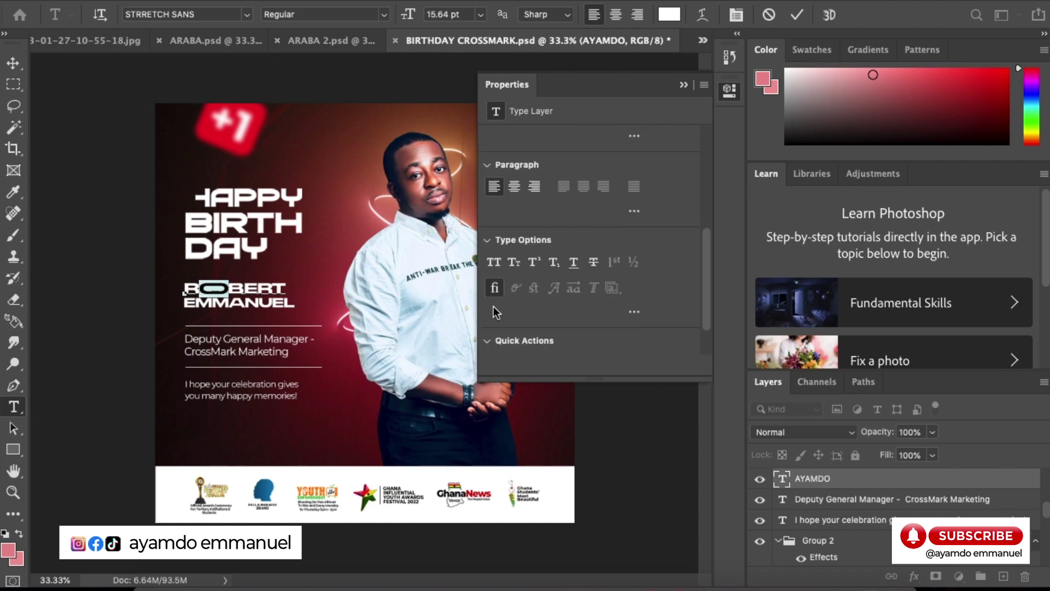
left_click(797, 14)
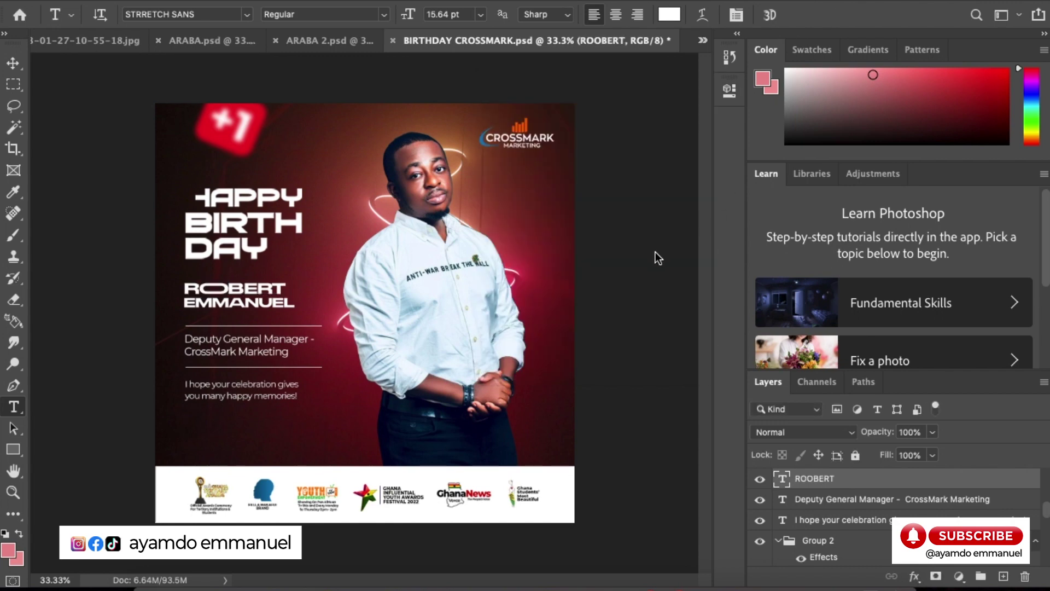
Replace the last-name line with the celebrant's new surname.
left_click(209, 302)
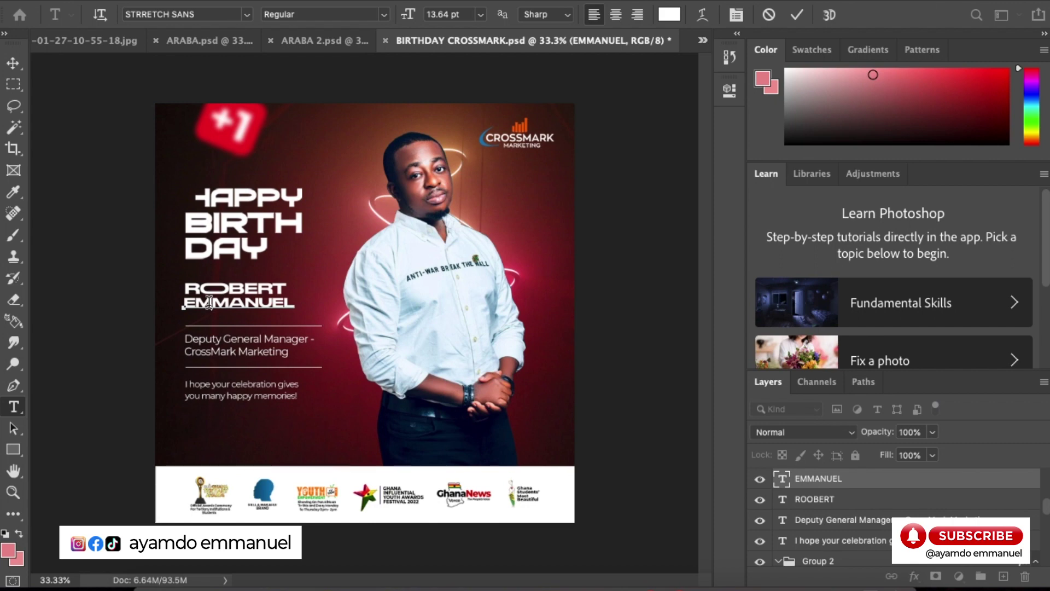
key("ctrl+a")
key("BackSpace")
type("NANA ")
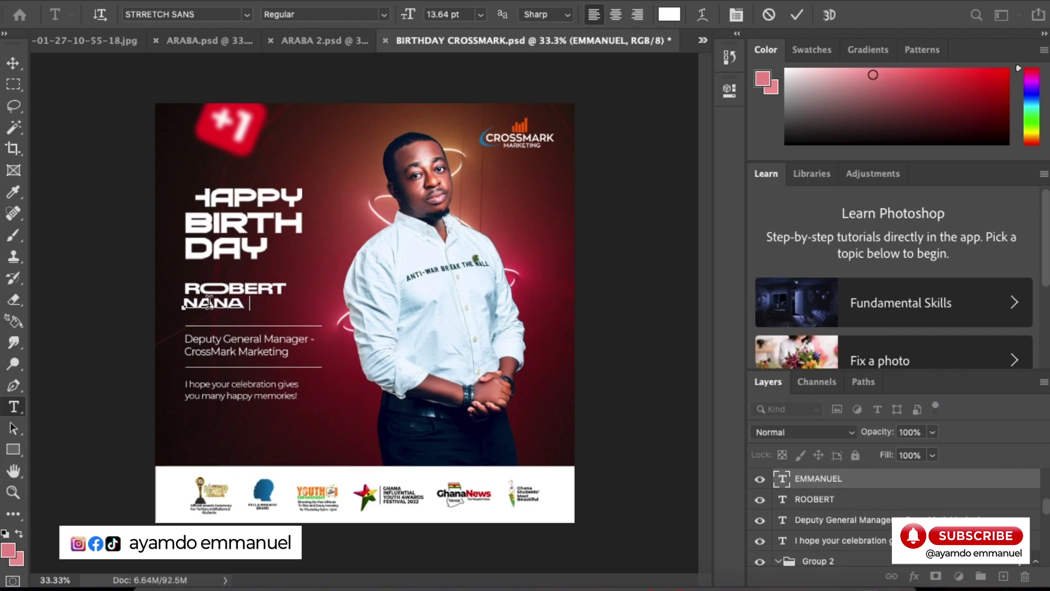
type("KODUA")
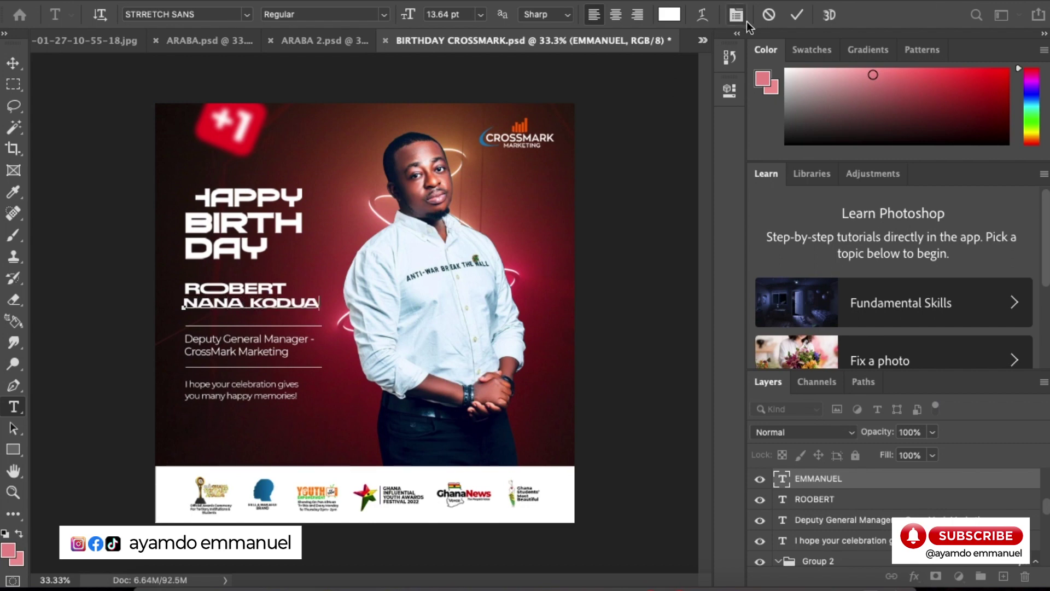
left_click(797, 15)
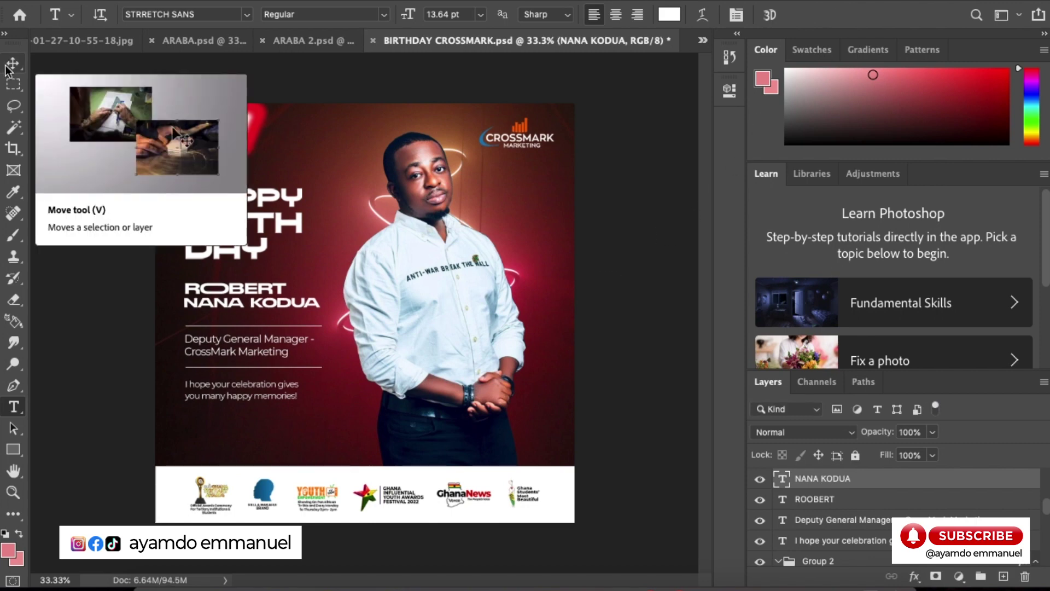
Set the title to THEATER PRACTITIONER, then duplicate it and shift the copy down.
left_click(199, 336)
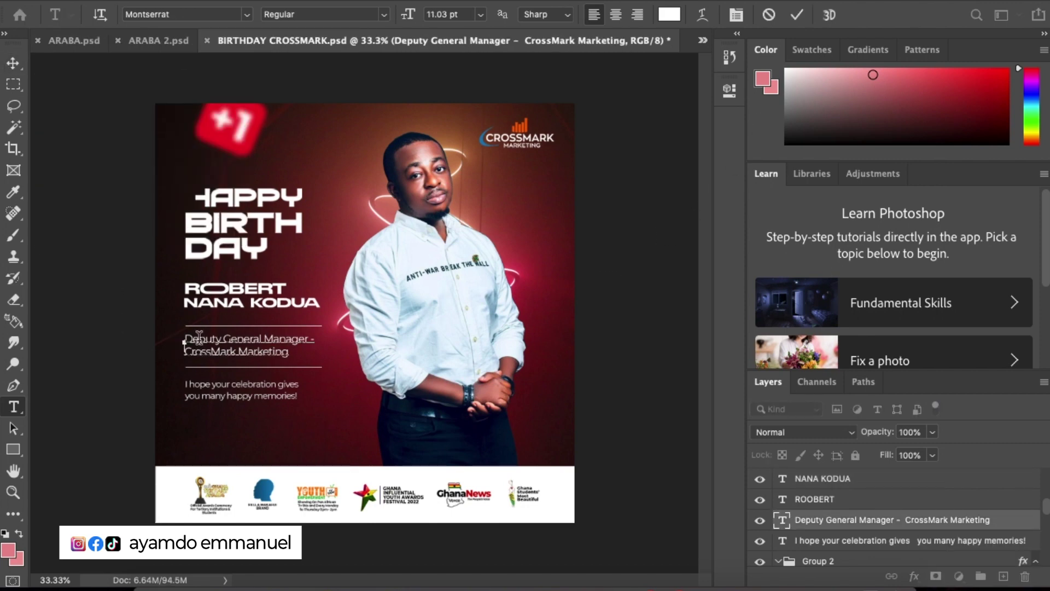
key("ctrl+a")
type("TH")
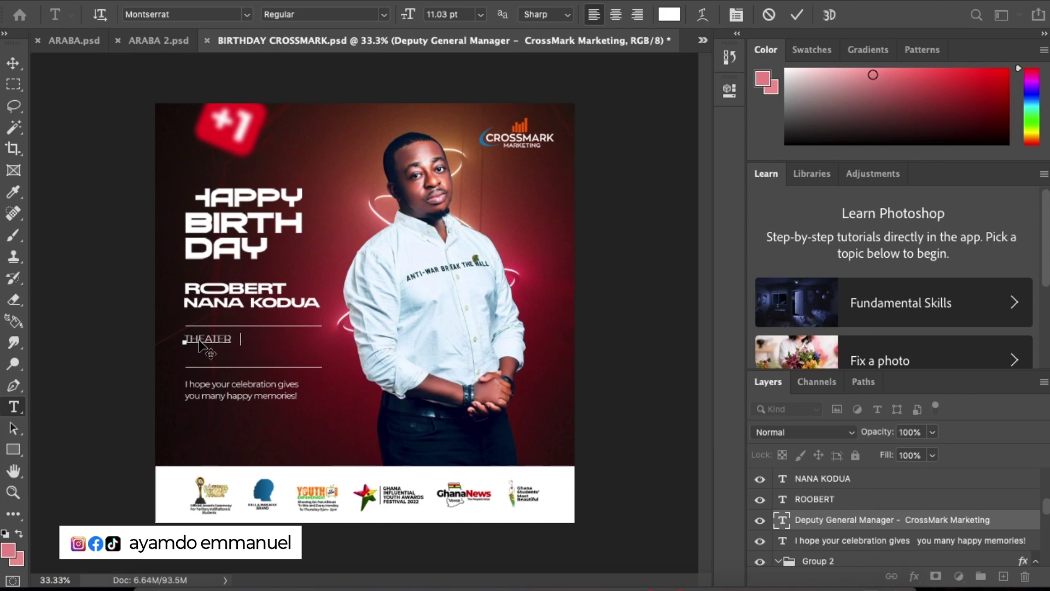
type("PRACTITIO")
type("NER")
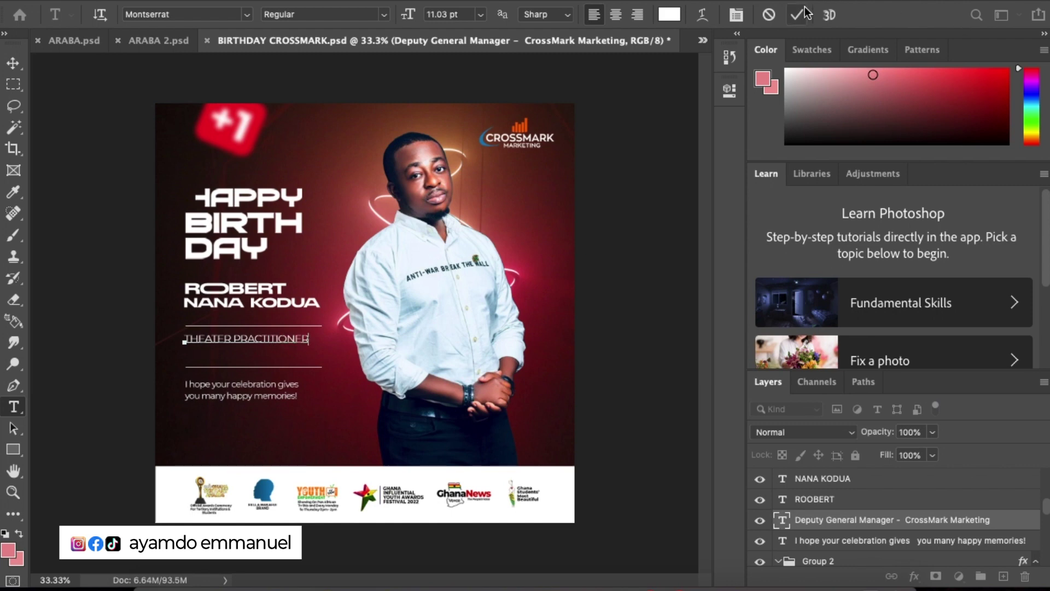
left_click(797, 15)
left_click(13, 63)
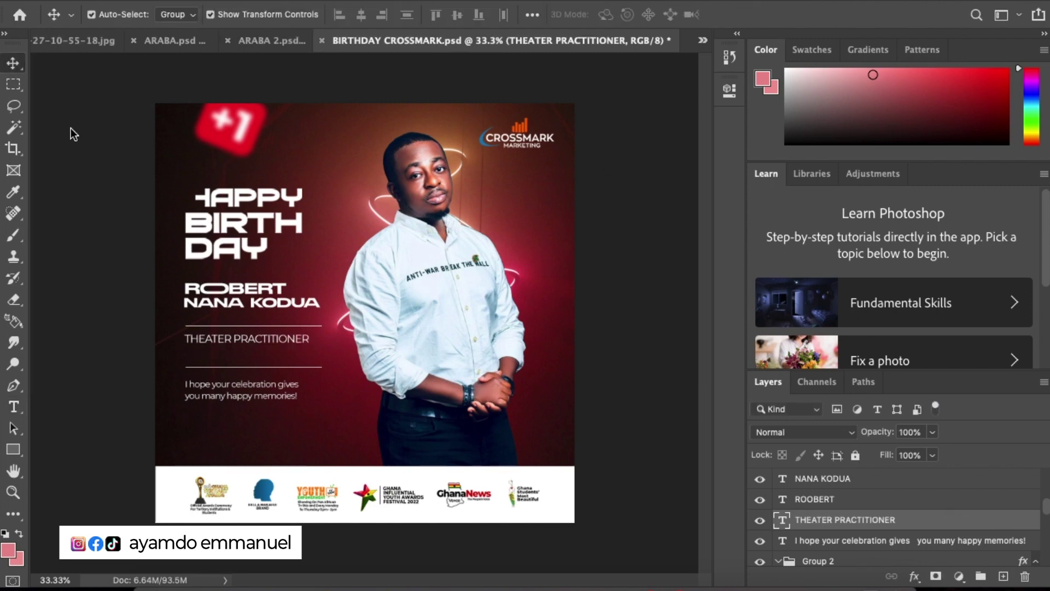
key("ctrl+j")
key("shift+Down")
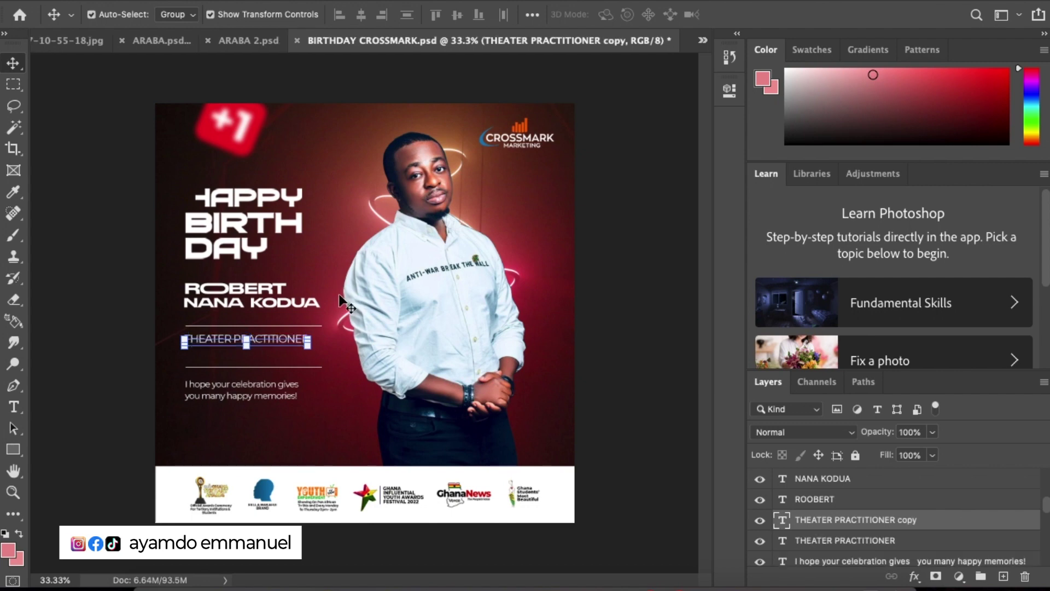
key("shift+Down")
key("shift+Down")
key("shift+Down")
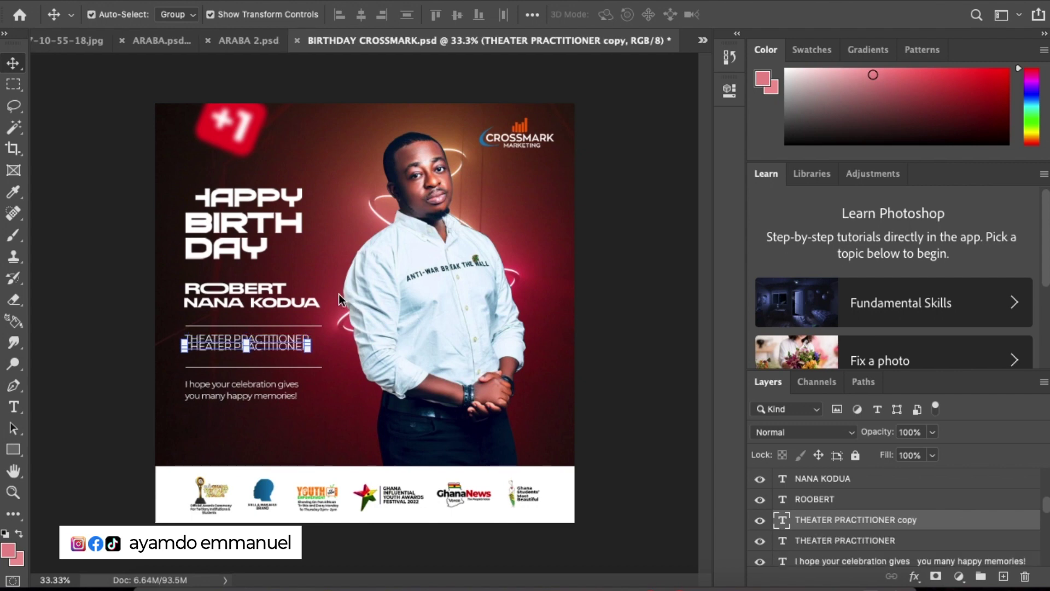
key("shift+Down")
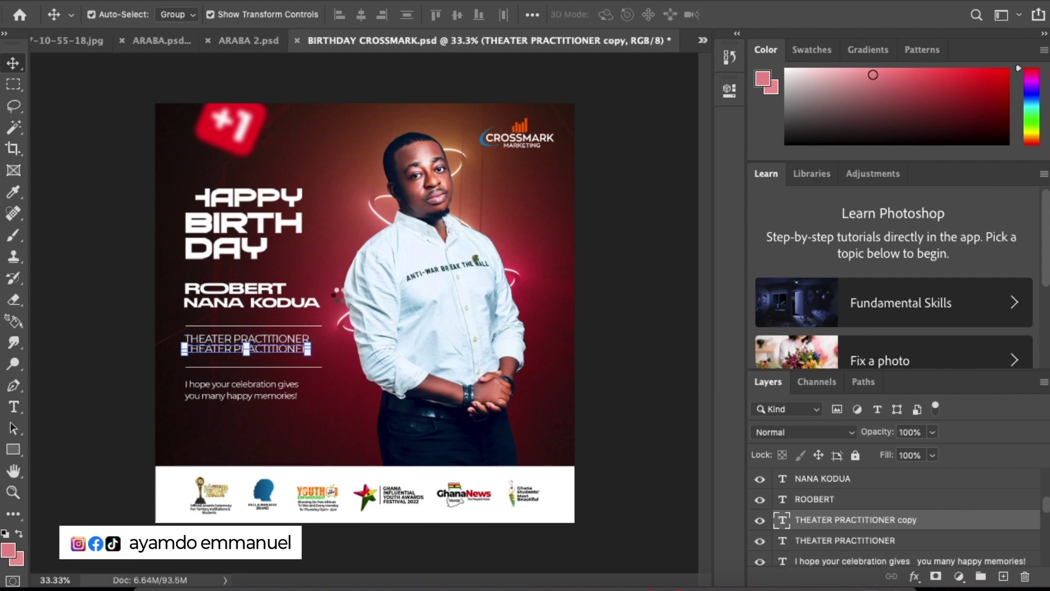
key("shift+Down")
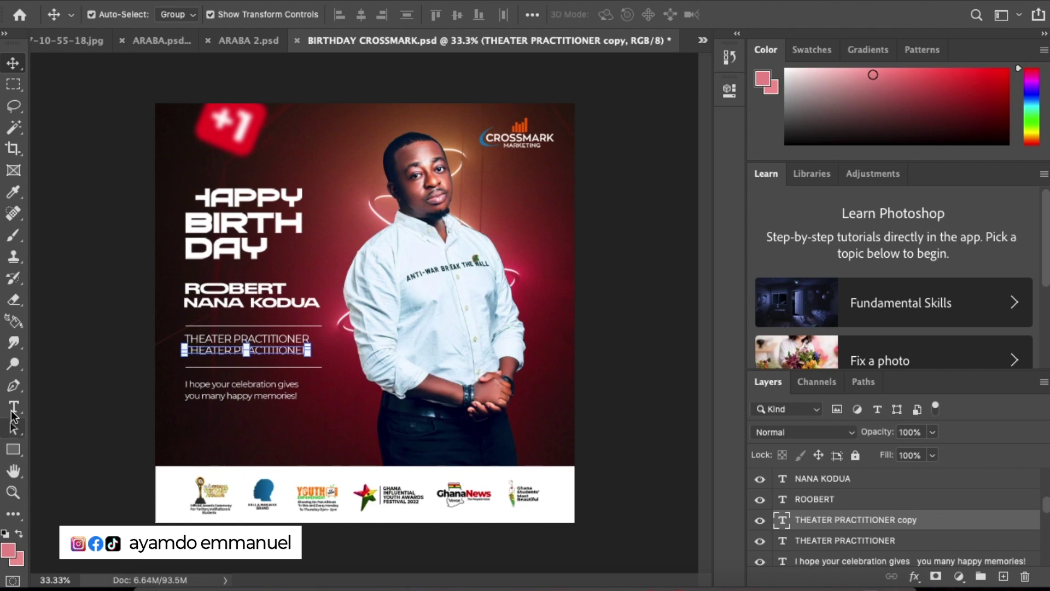
Edit the upper title line to read 'ACTOR /'.
left_click(13, 407)
left_click(239, 349)
key("ctrl+a")
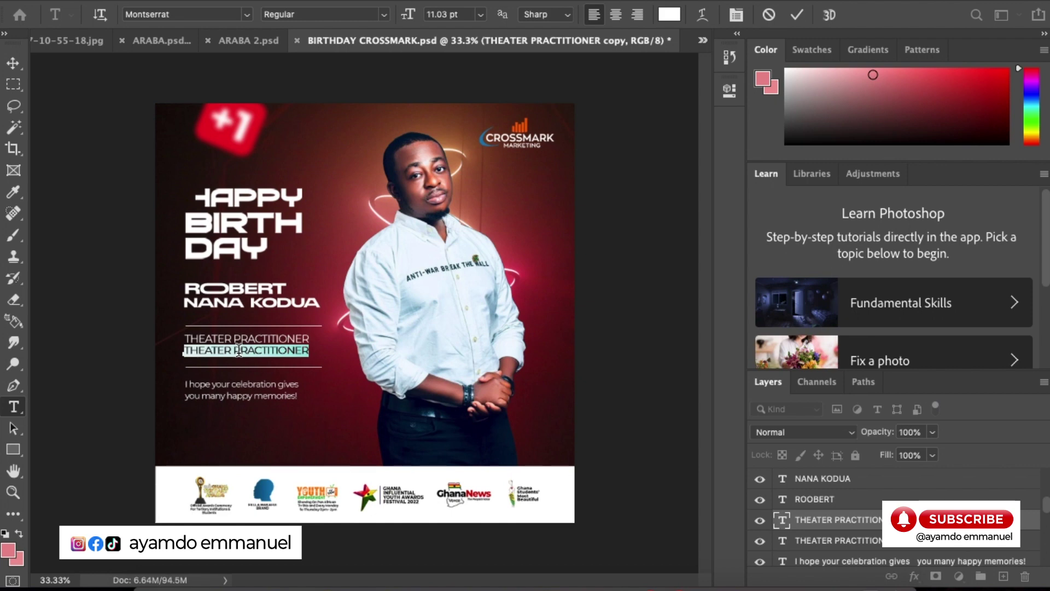
left_click(798, 15)
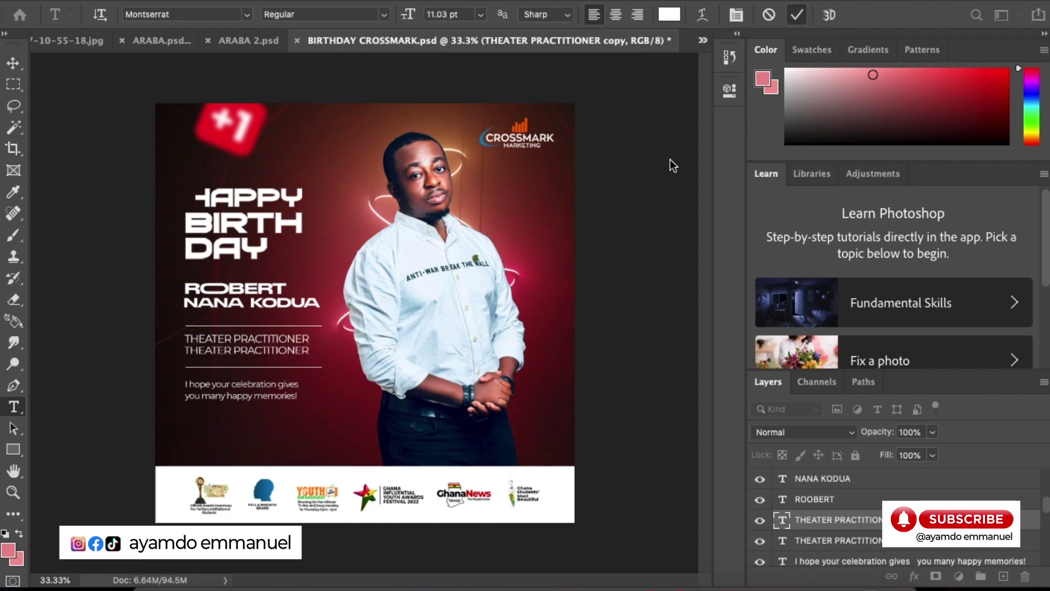
left_click(232, 338)
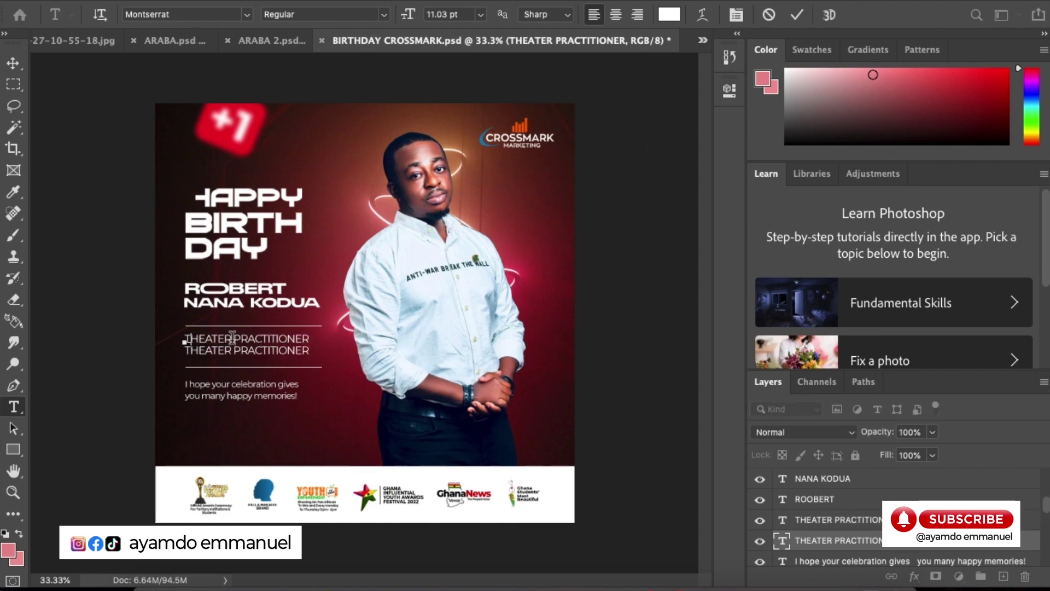
type("ACTOR /")
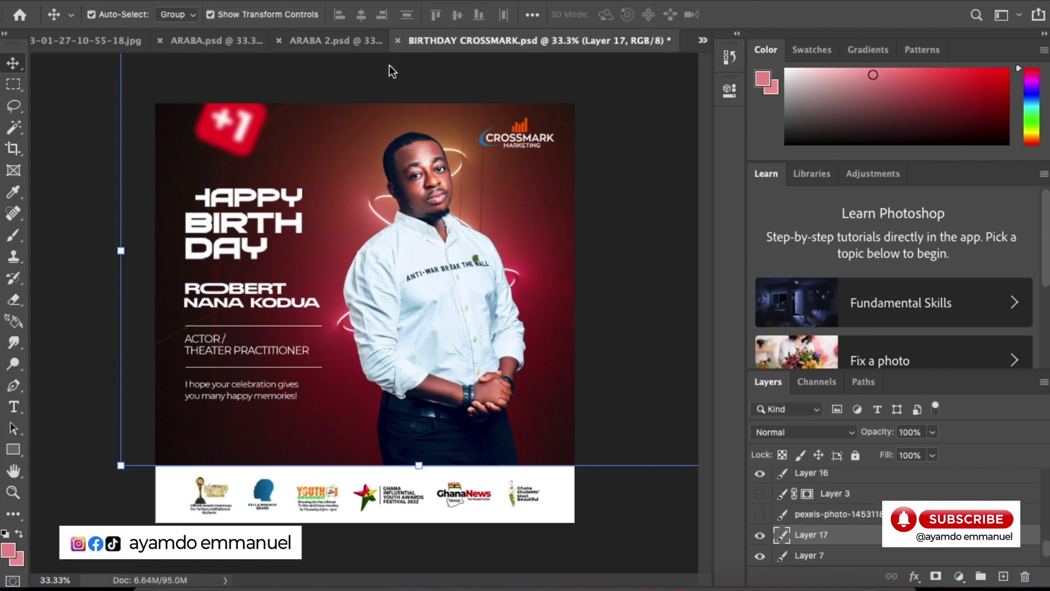
Apply a Canvas Texturizer (100% scaling, relief 4) to the red background layer.
left_click(392, 3)
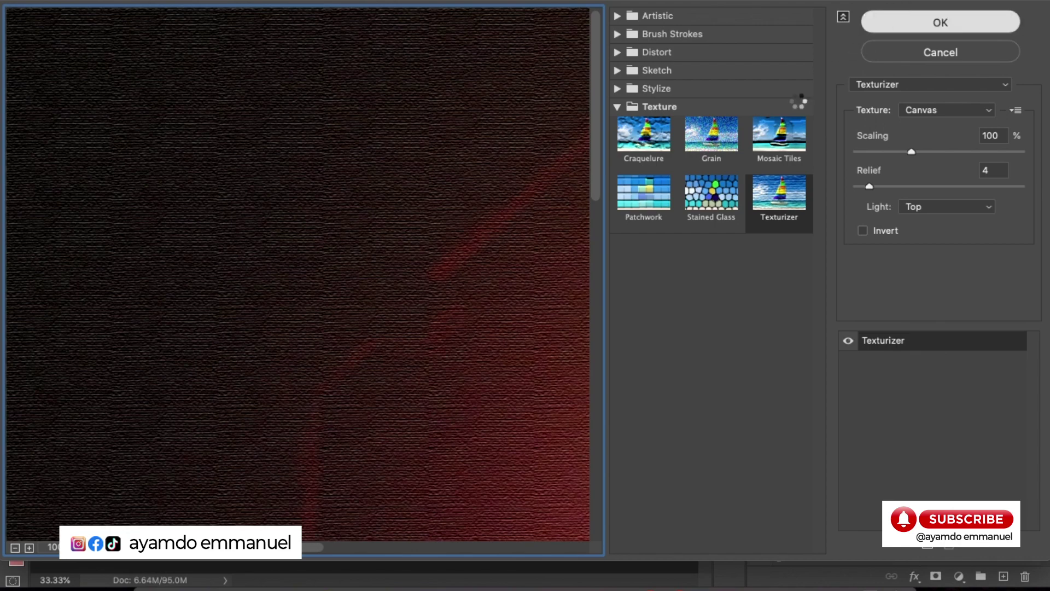
key("Return")
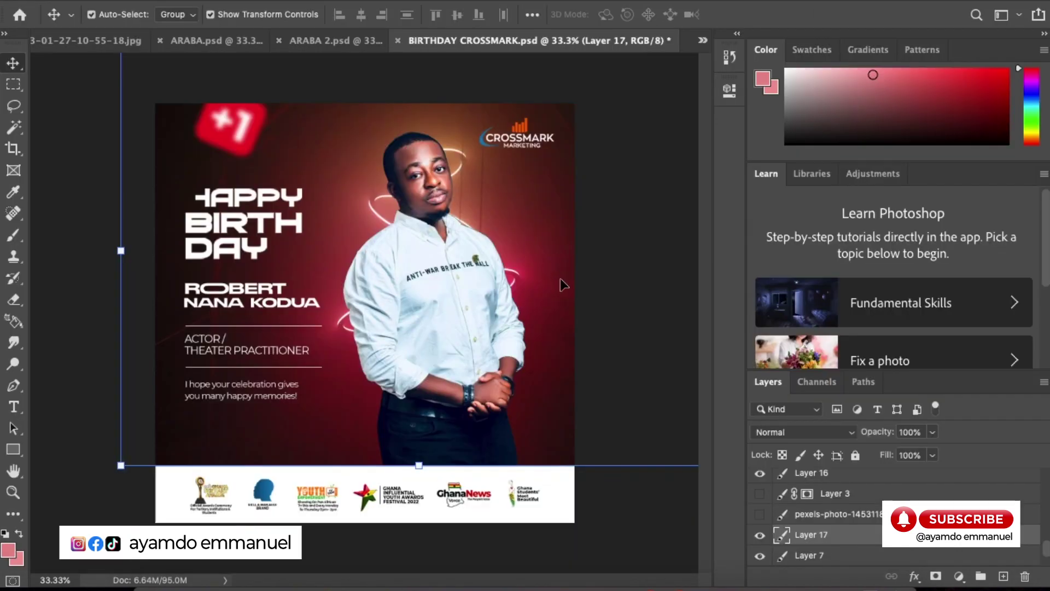
left_click(650, 218)
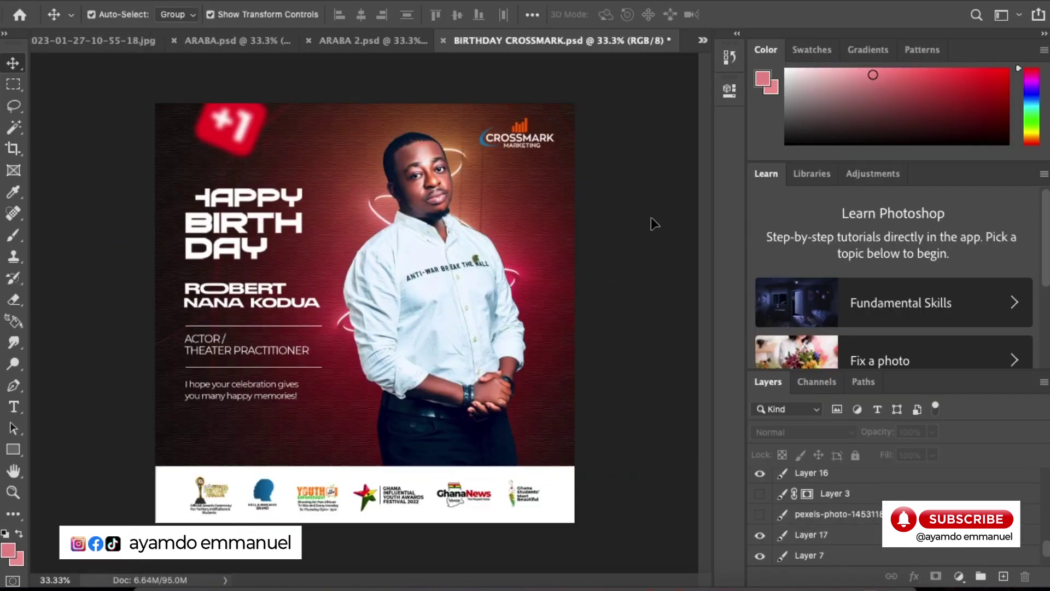
key("ctrl+plus")
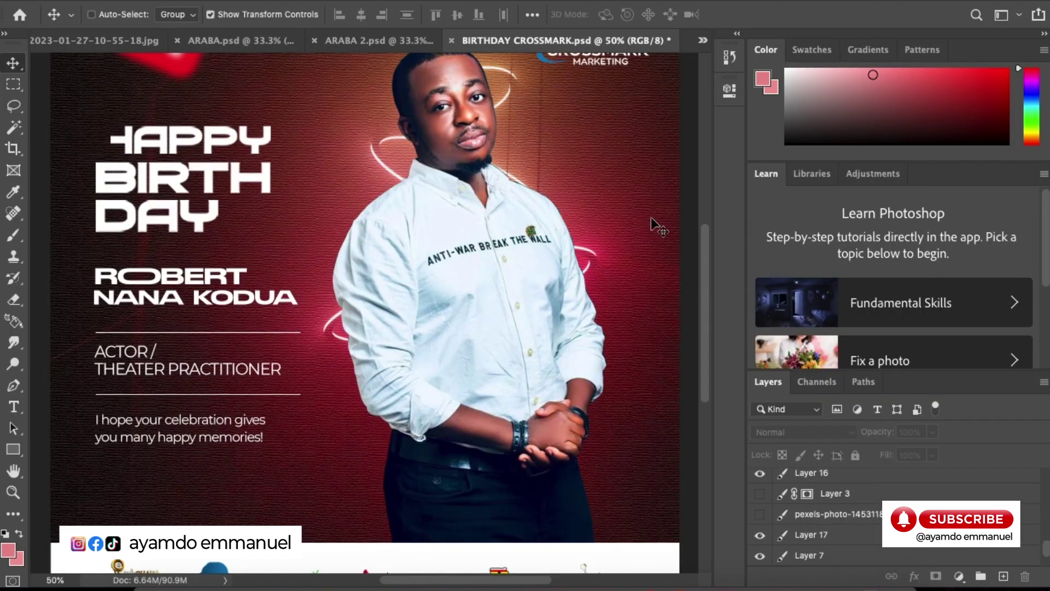
key("ctrl+minus")
Apply the same Canvas Texturizer (100%, relief 4) to the cut-out man's layer.
left_click(447, 289)
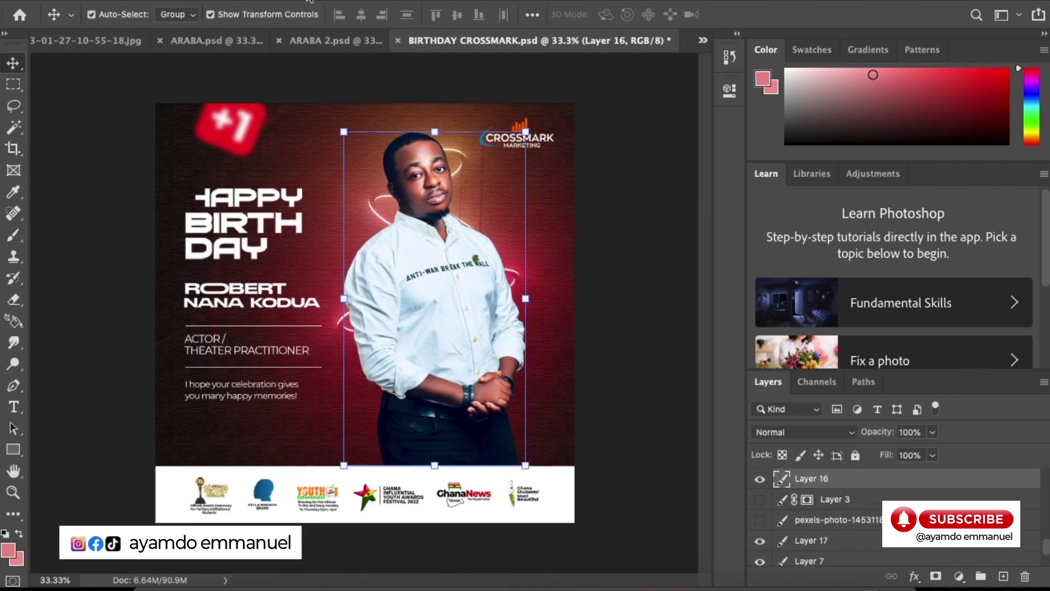
left_click(361, 1)
left_click(590, 317)
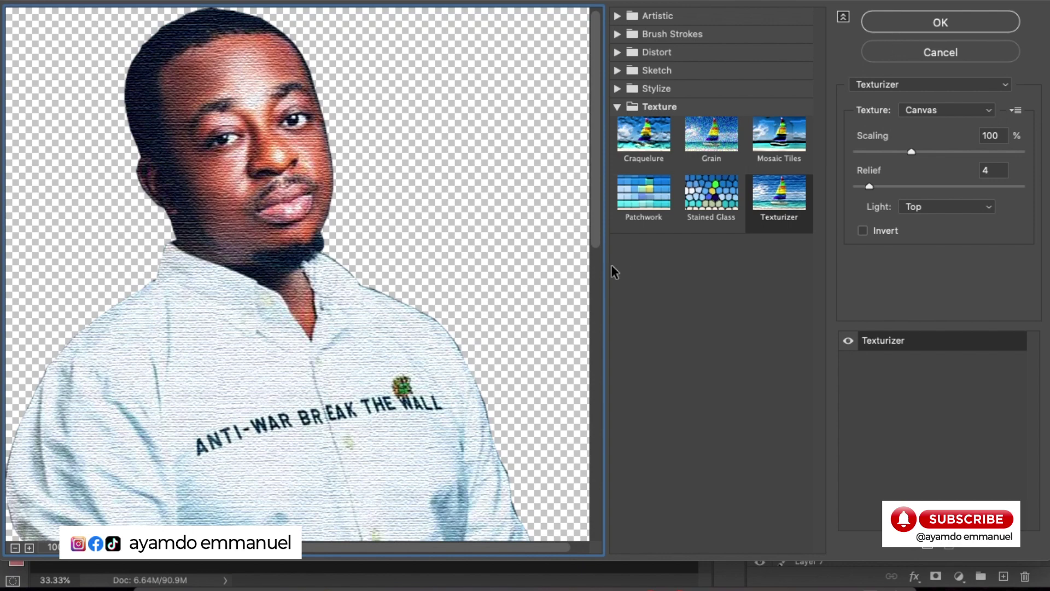
left_click(886, 18)
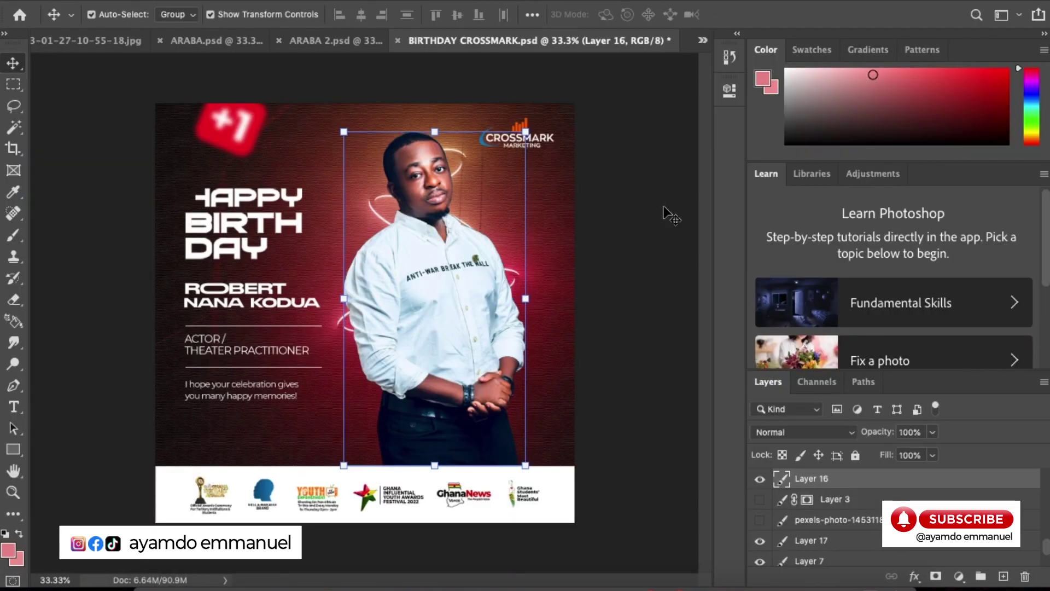
left_click(665, 212)
key("ctrl+plus")
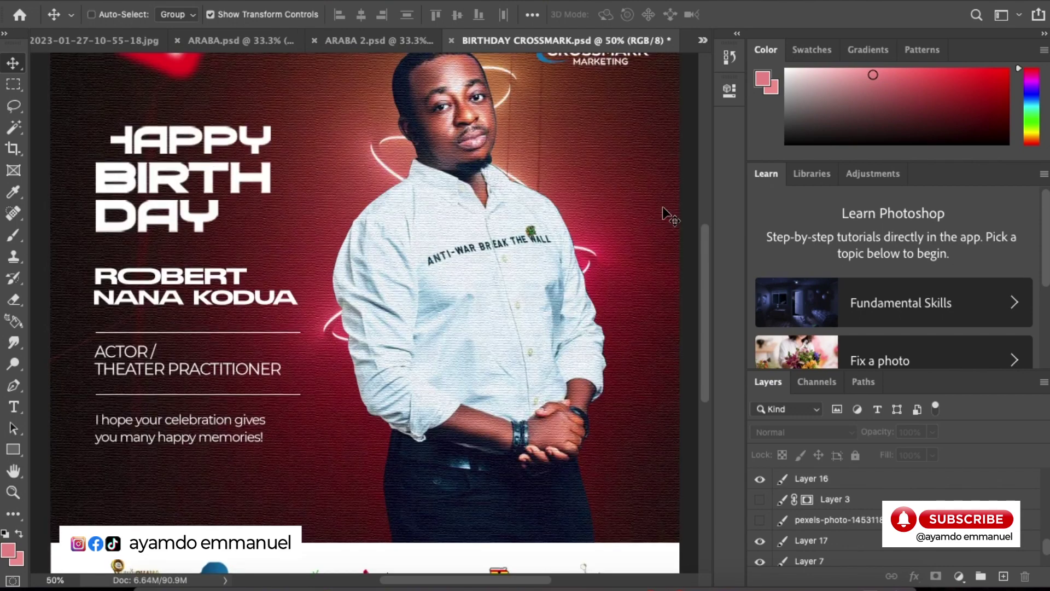
key("ctrl+minus")
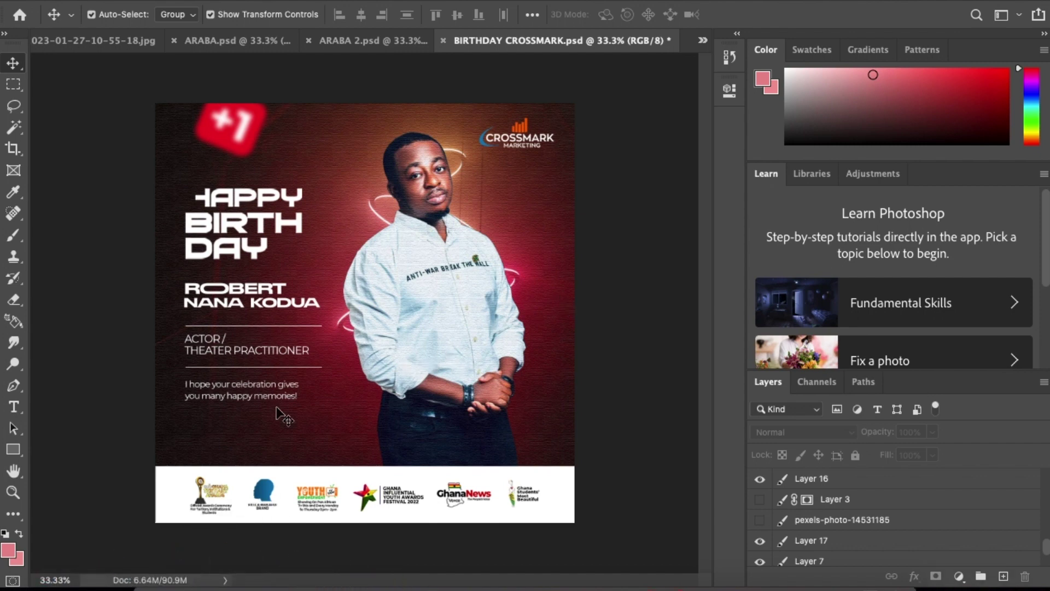
Clear the old celebration message and retype it ending '…with us over the years'.
left_click(13, 407)
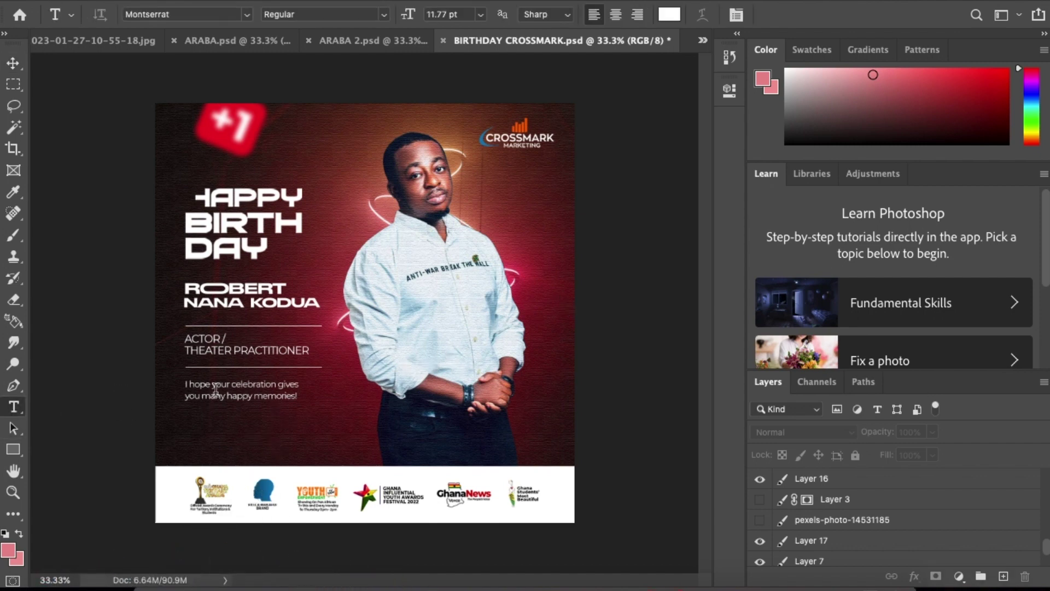
left_click(216, 391)
key("ctrl+a")
key("BackSpace")
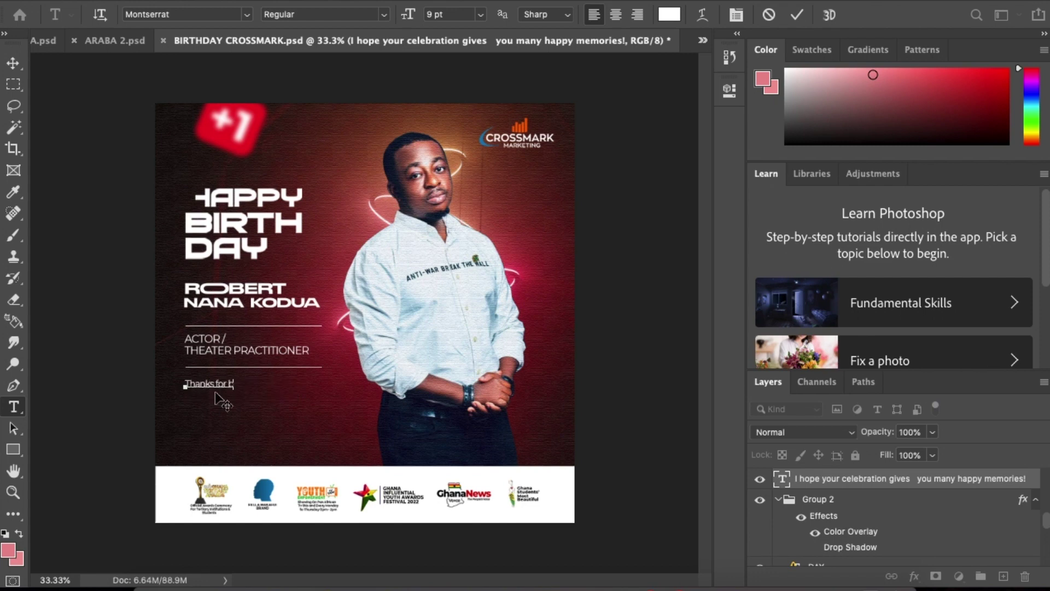
type("eing with")
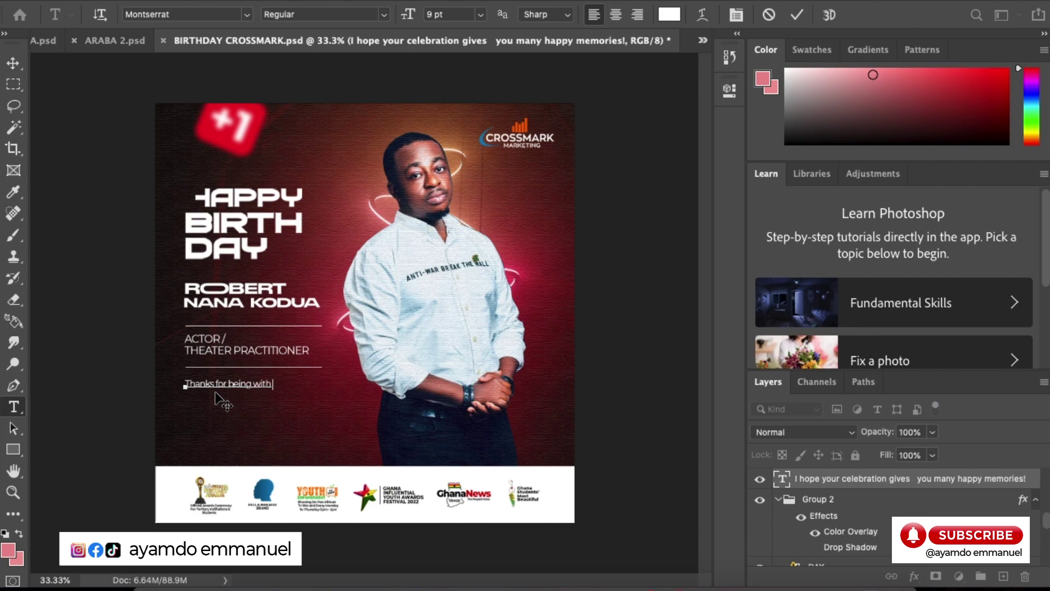
type(" us")
type(" over t")
key("BackSpace")
type("the y")
type("ears")
Change 'Thanks' to 'Thank you', fix the spacing, and commit the message.
left_click(213, 384)
key("BackSpace")
type("you")
key("BackSpace")
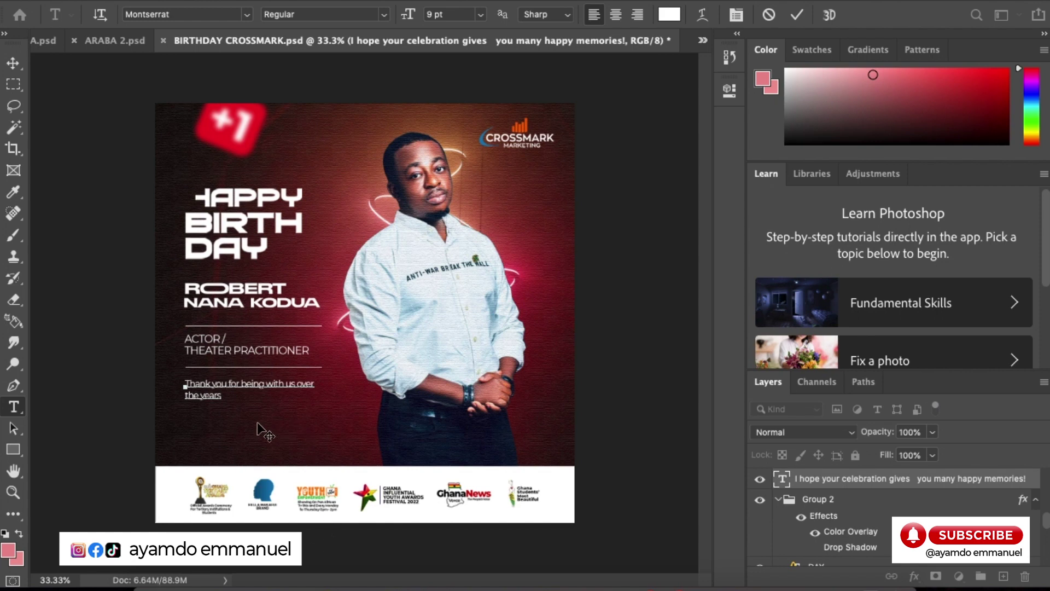
left_click(794, 20)
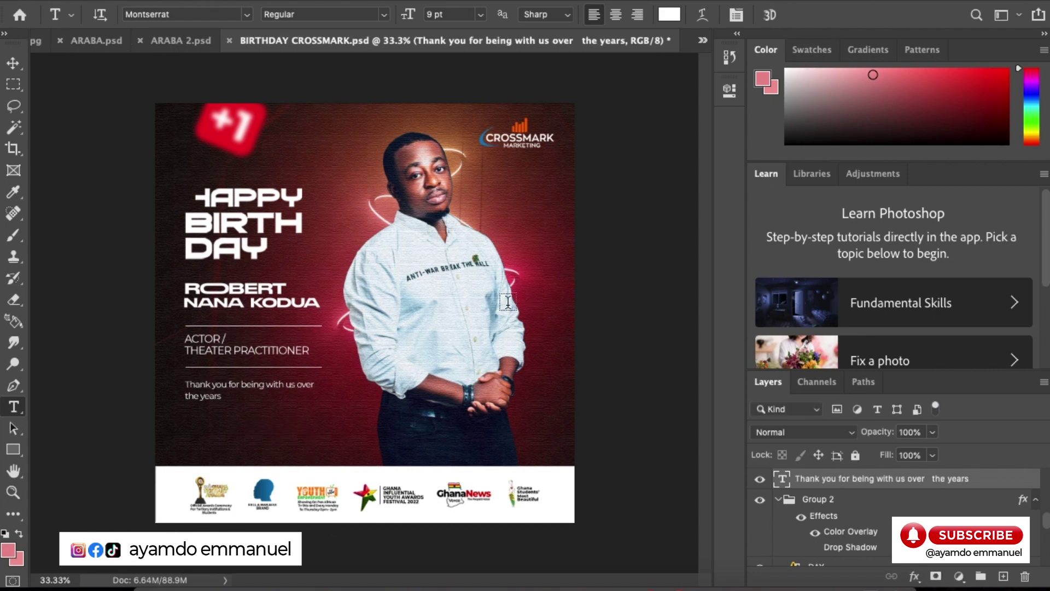
Brighten Layer 16's man with Levels, moving the white input level to 236.
left_click(14, 63)
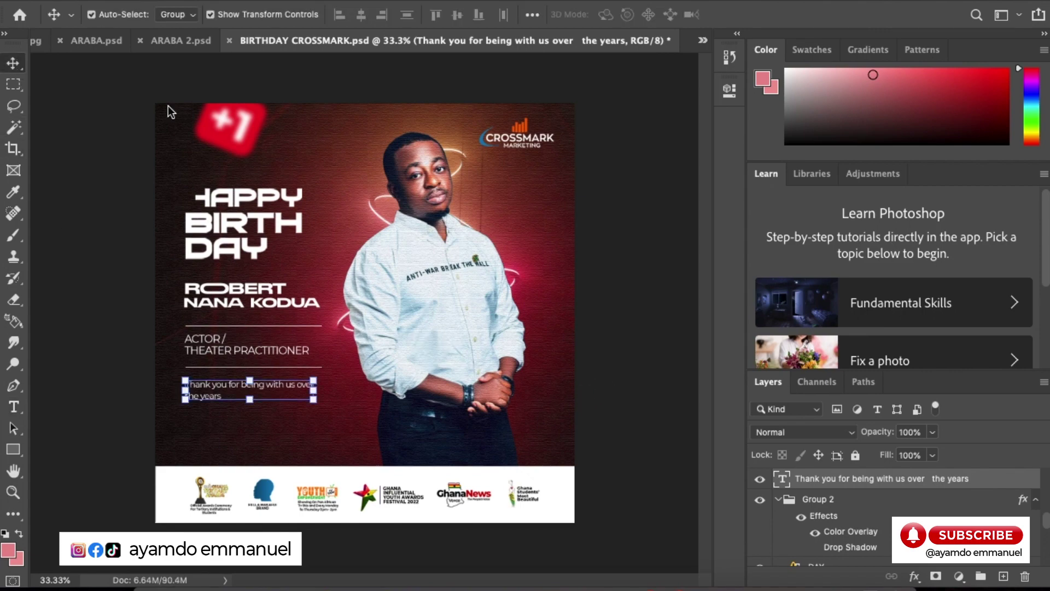
left_click(432, 246)
left_click(189, 3)
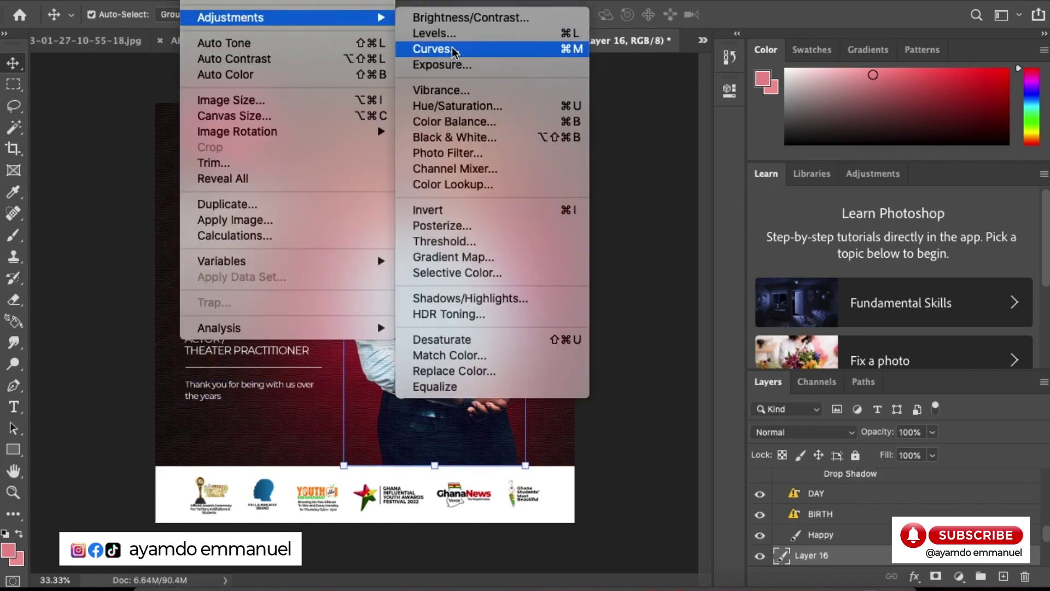
left_click(437, 33)
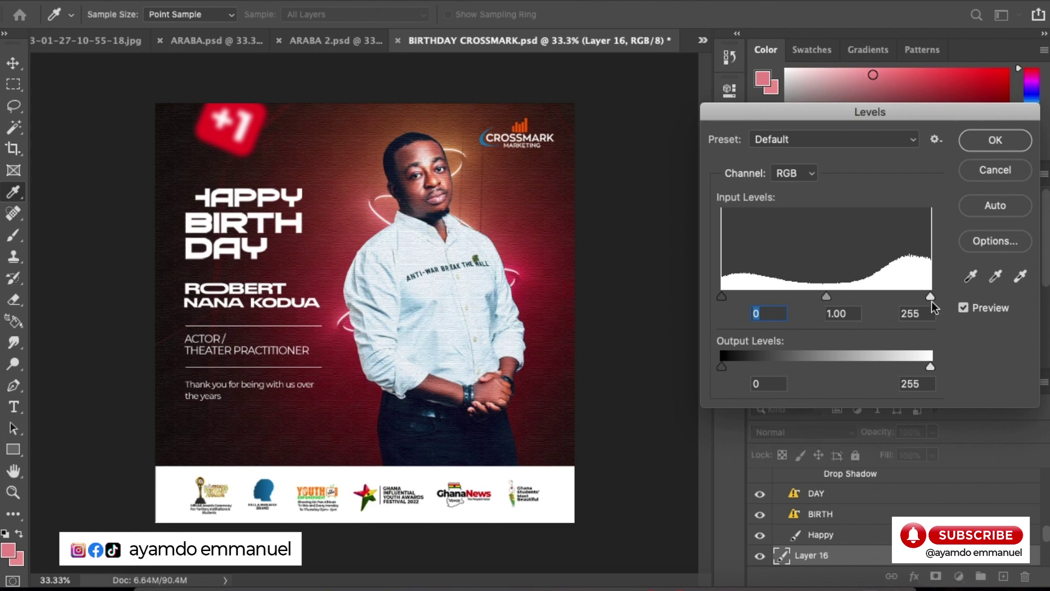
left_click_drag(930, 297, 915, 296)
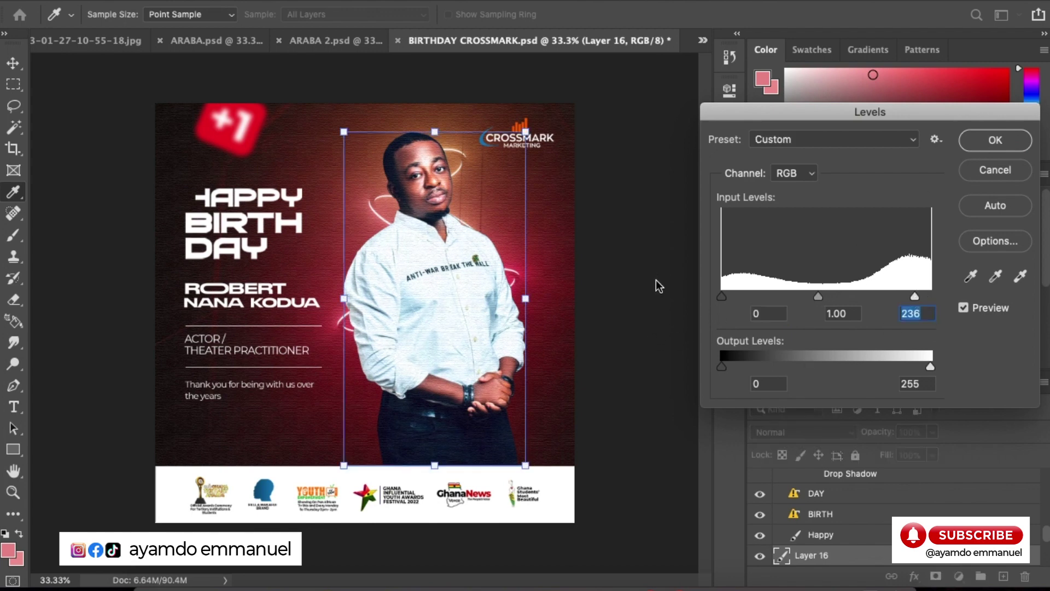
key("Return")
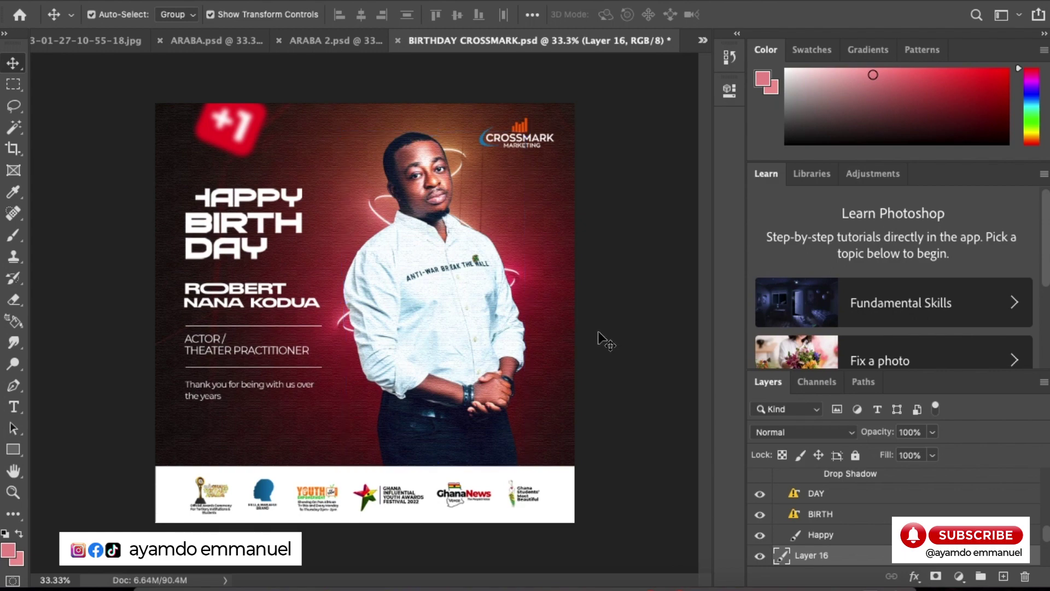
key("ctrl+plus")
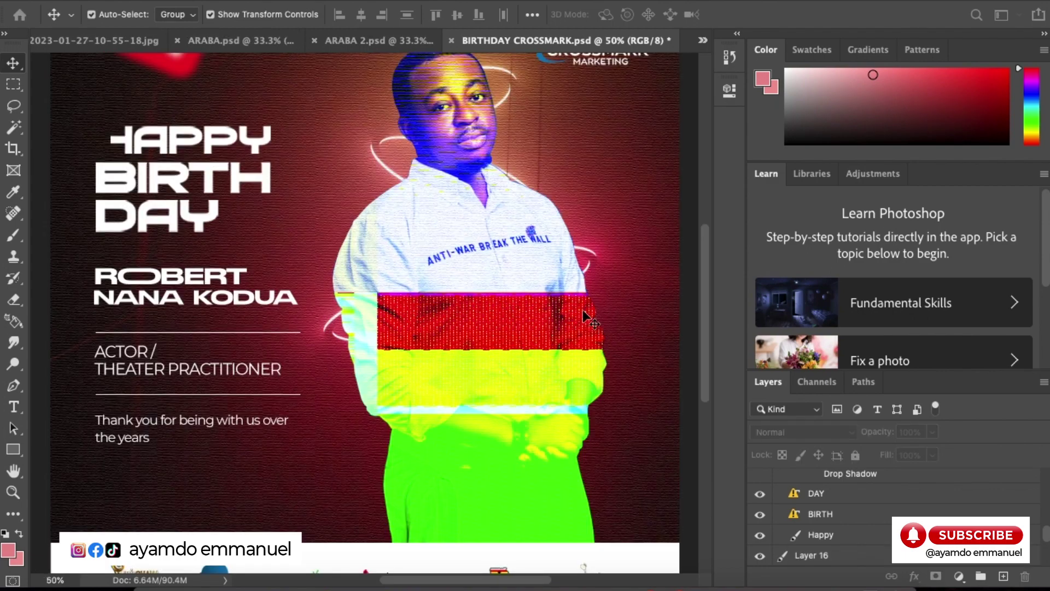
key("ctrl+minus")
left_click(395, 313)
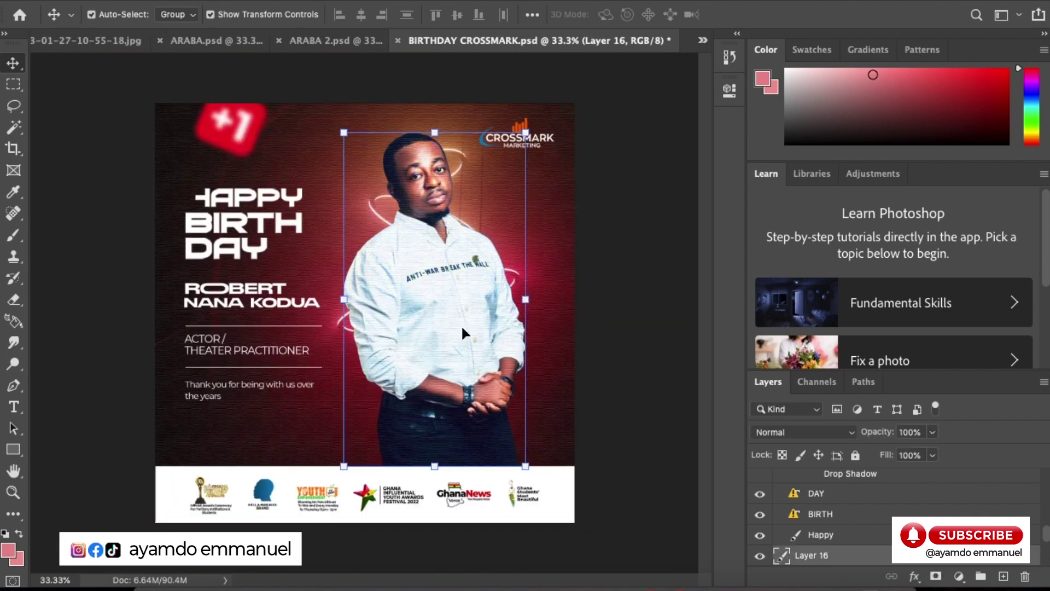
left_click(669, 321)
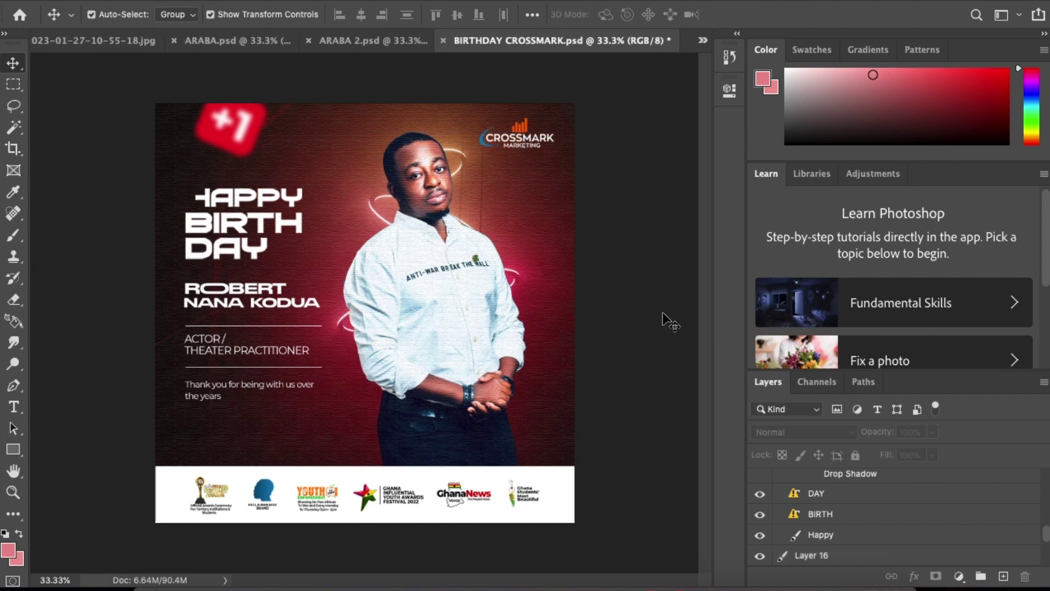